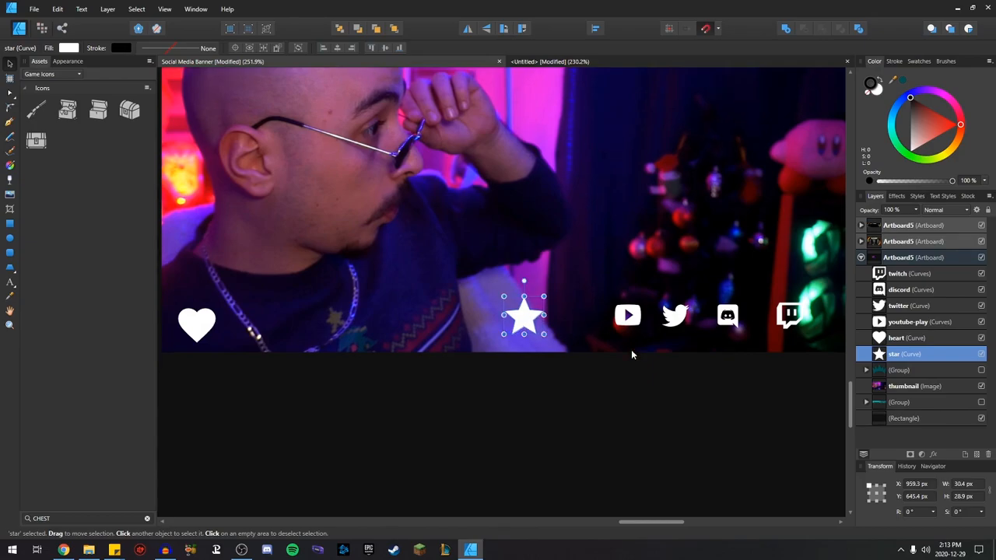
# - Draw a dark teal rectangle about 526 by 31 px directly beneath the photo, spanning the photo's full width
pyautogui.click(618, 360)
pyautogui.scroll(-1, 629, 359)
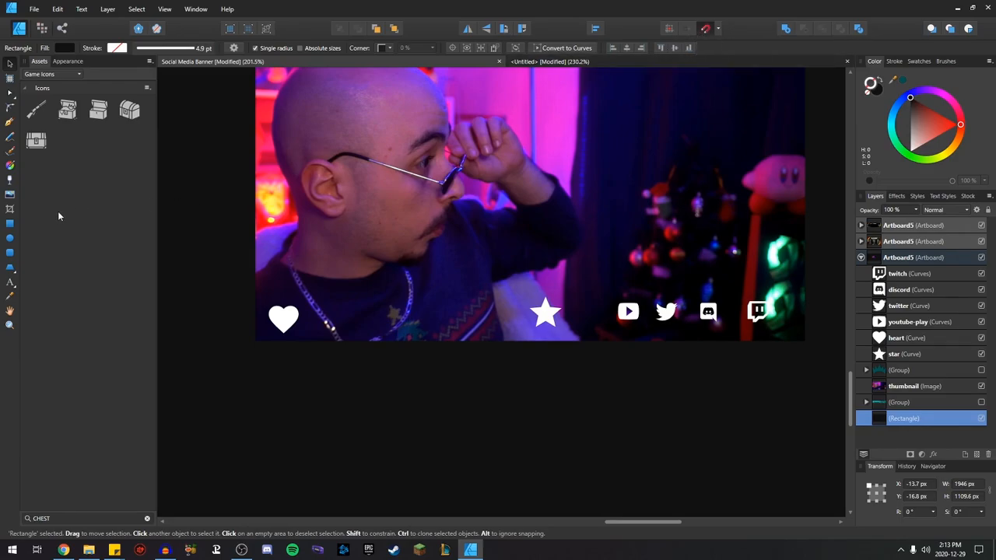
pyautogui.click(10, 225)
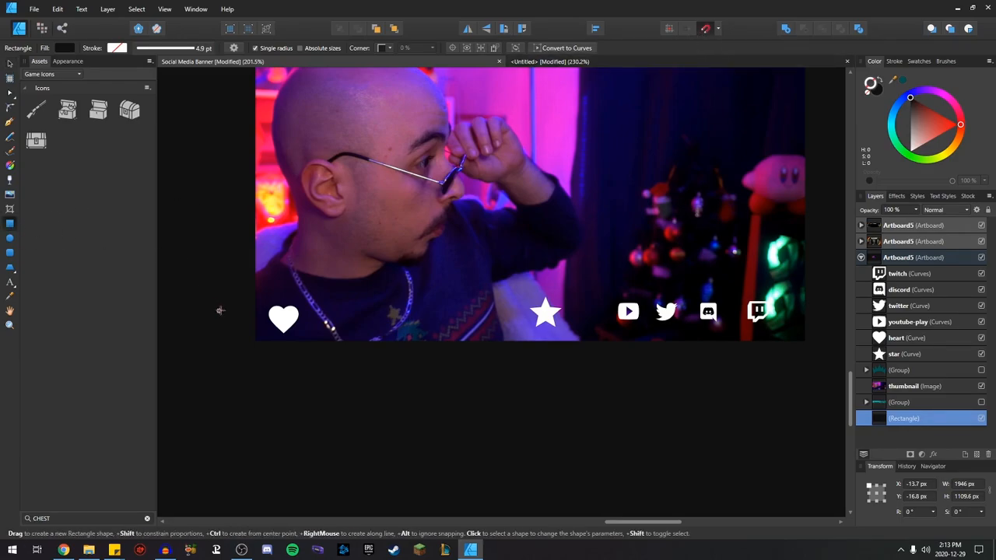
pyautogui.moveTo(253, 341); pyautogui.dragTo(803, 372)
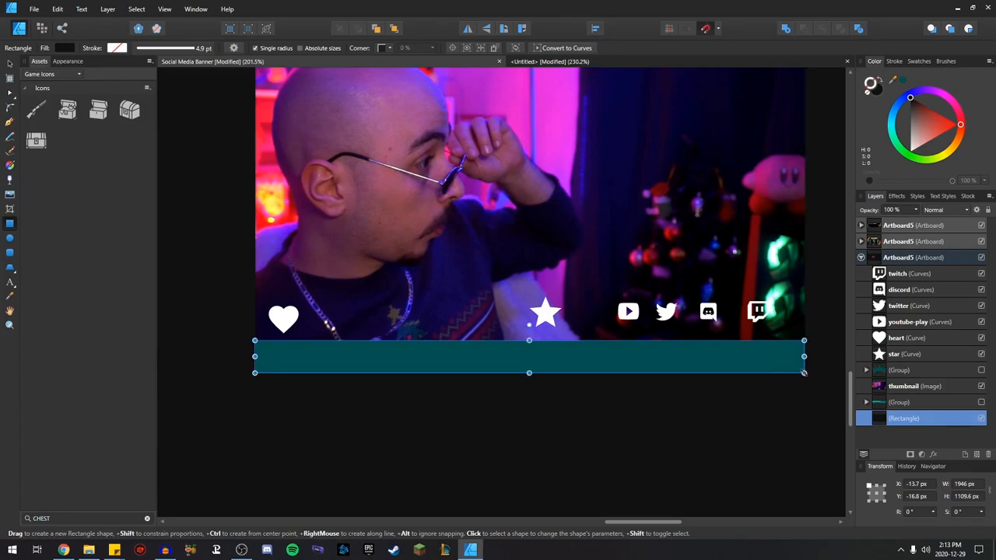
pyautogui.scroll(-1, 591, 350)
pyautogui.scroll(1, 613, 339)
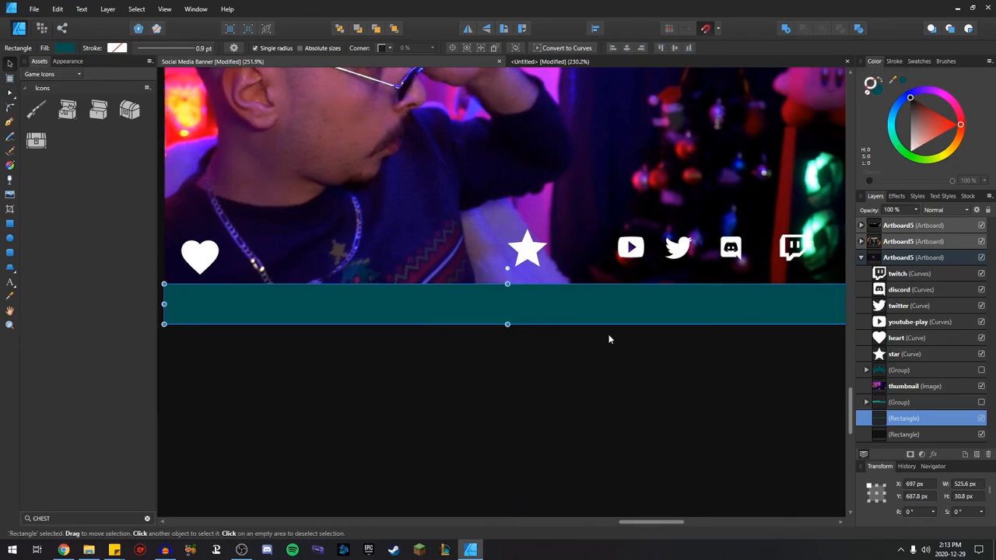
# - Duplicate the teal bar and narrow the copy to about 129 px wide, centred on the bar
pyautogui.scroll(-1, 615, 336)
pyautogui.press('alt')
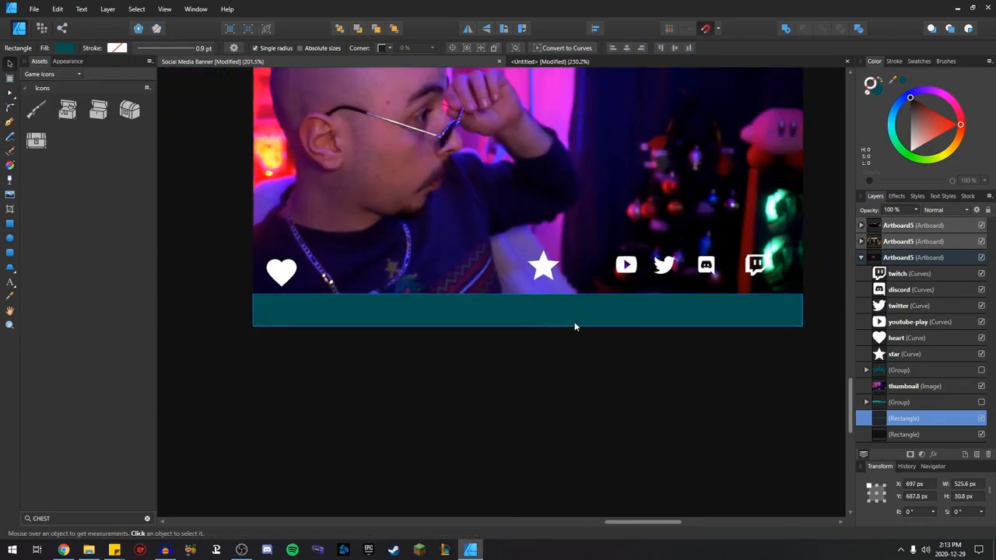
pyautogui.moveTo(802, 310); pyautogui.dragTo(391, 312)
pyautogui.click(627, 50)
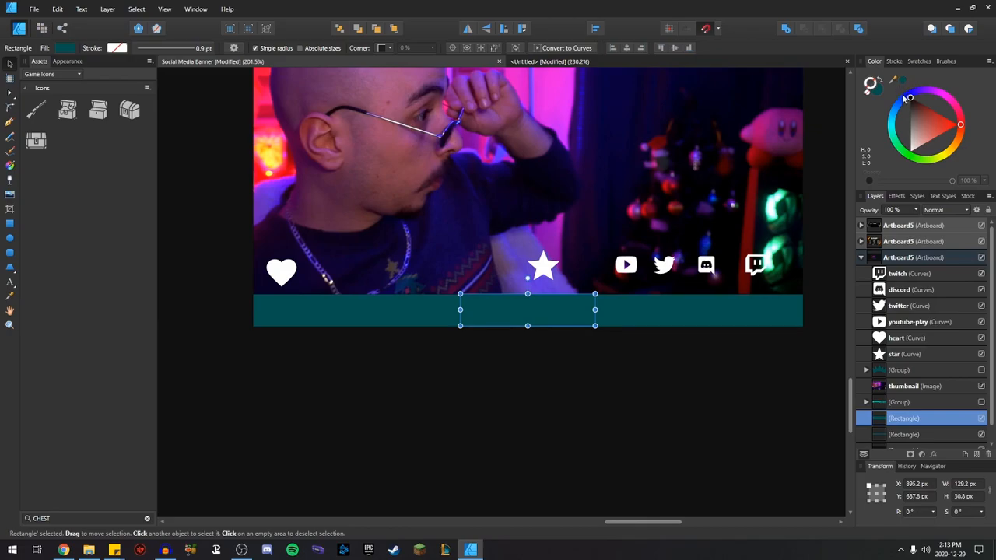
# - Recolour the centre block bright cyan, with a hue of 179, saturation of 100 and lightness of 42
pyautogui.click(877, 89)
pyautogui.moveTo(901, 132); pyautogui.dragTo(903, 135)
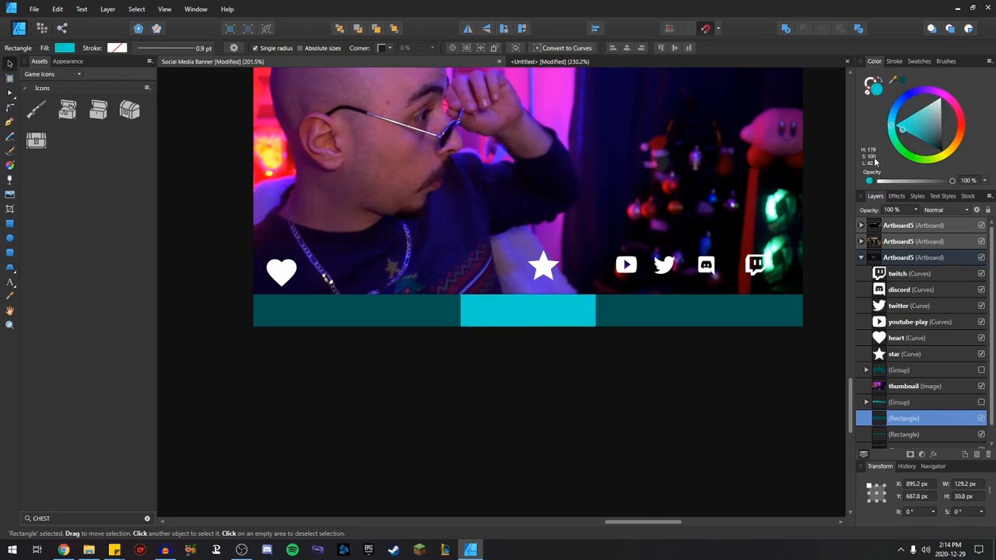
pyautogui.scroll(-1, 636, 360)
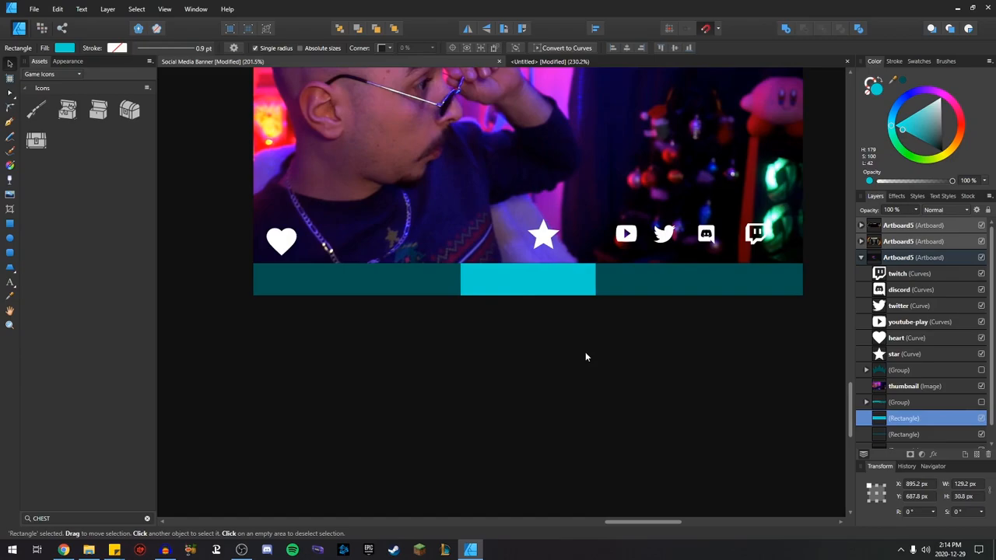
# - Move one full-width copy of the teal bar down just below the first, leaving a thin gap between them
pyautogui.click(662, 276)
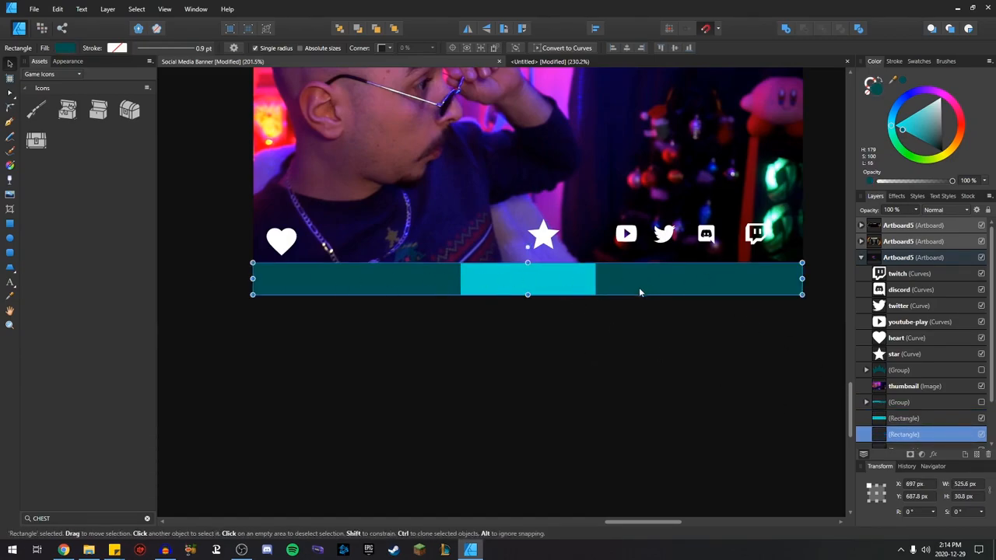
pyautogui.scroll(-1, 884, 339)
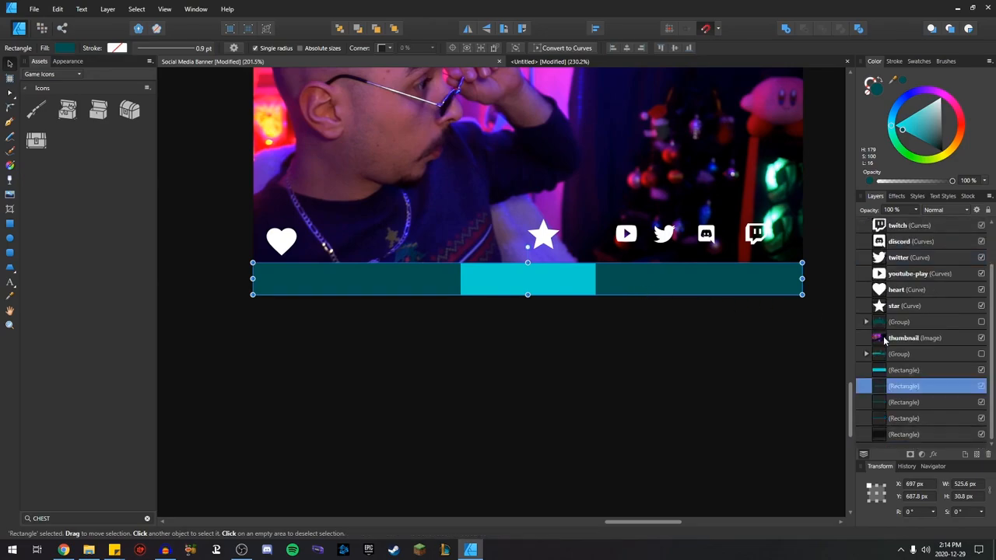
pyautogui.click(904, 420)
pyautogui.click(899, 405)
pyautogui.moveTo(597, 275); pyautogui.dragTo(752, 303)
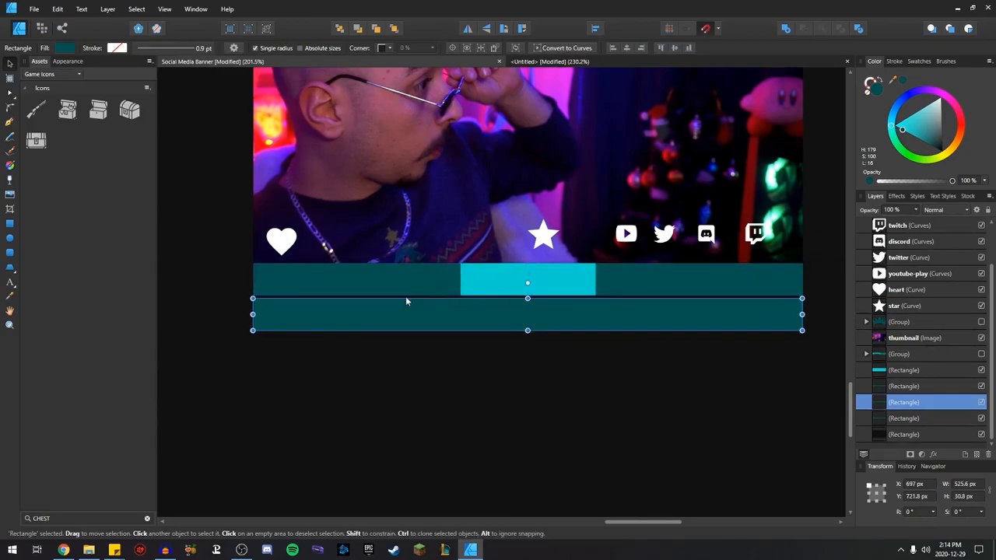
# - Centre another full-width bar copy behind the gap between the two bars and fill it with the centre block's cyan
pyautogui.click(903, 418)
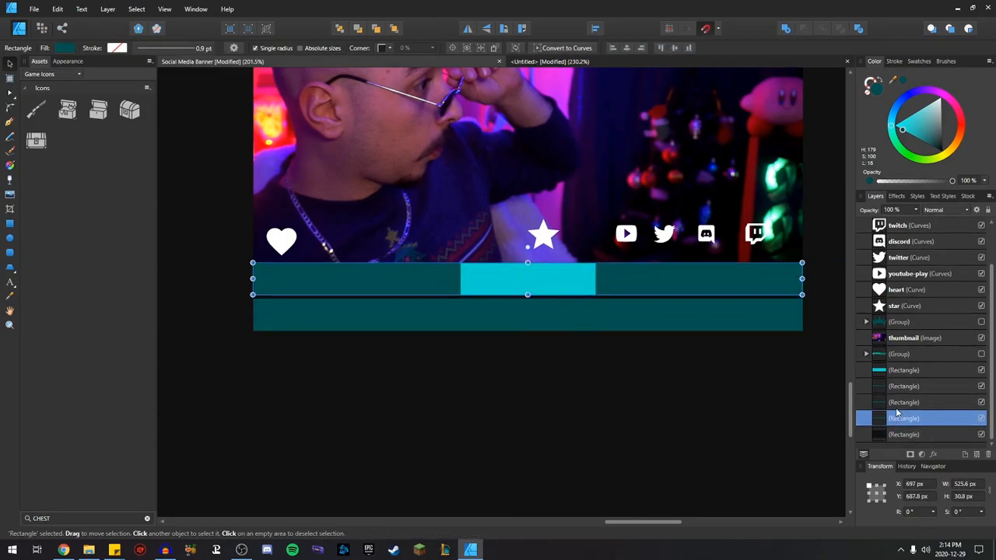
pyautogui.press('Up')
pyautogui.press('Up')
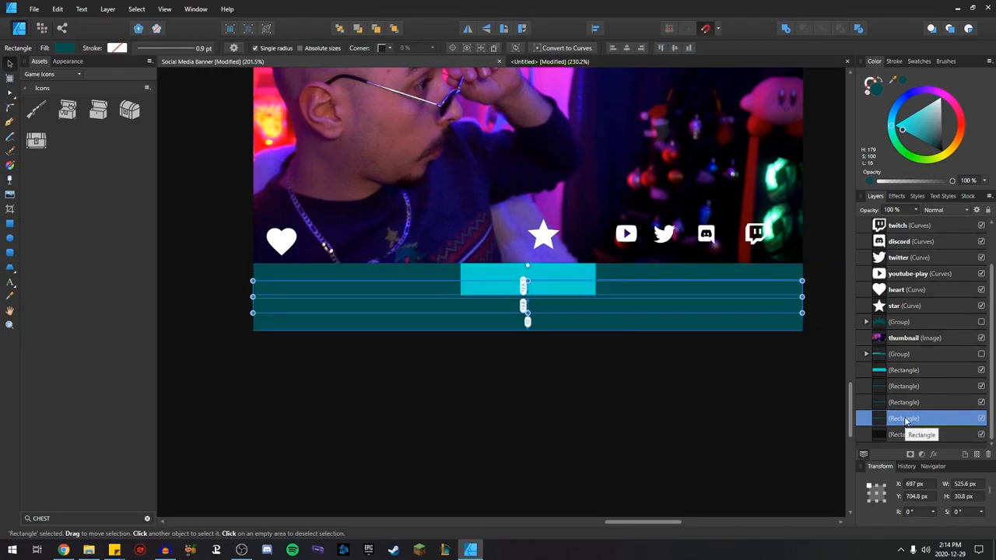
pyautogui.click(527, 272)
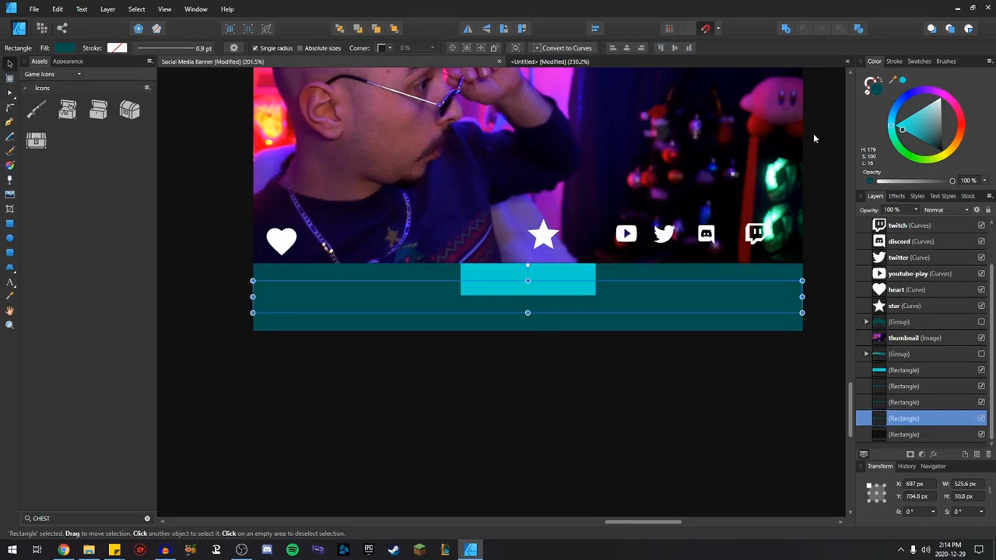
pyautogui.click(904, 81)
pyautogui.click(534, 389)
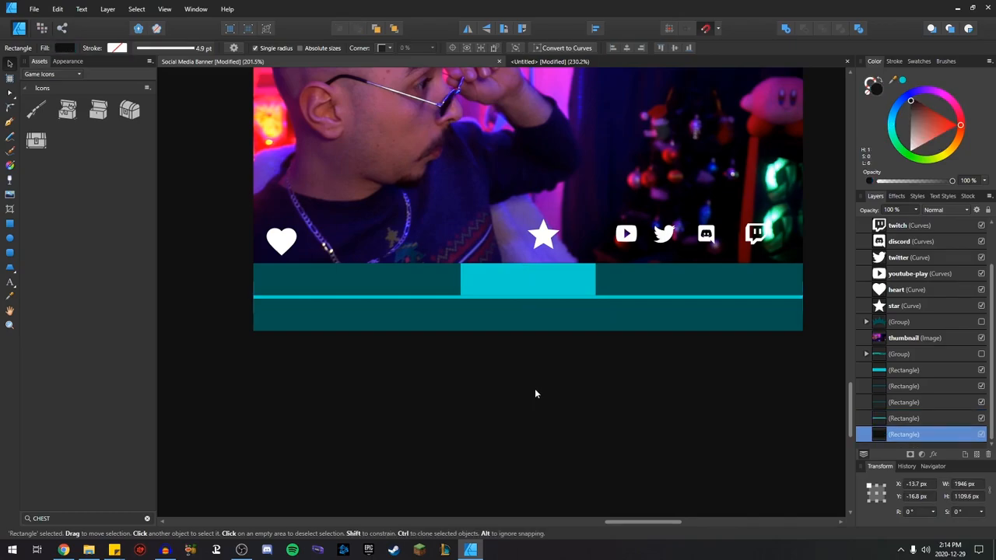
# - Extend the lower edge of the cyan centre block to meet the thin cyan divider line
pyautogui.click(555, 272)
pyautogui.scroll(4, 537, 294)
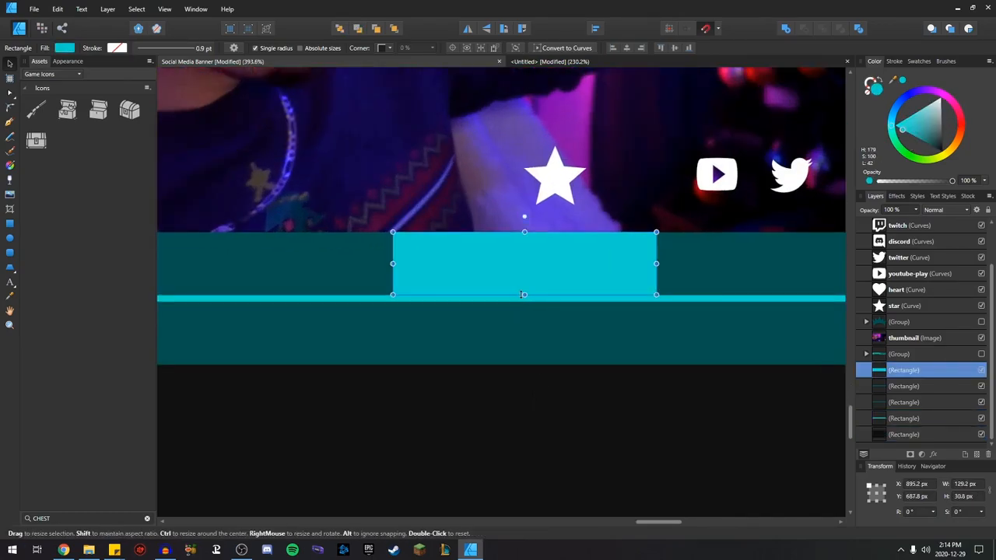
pyautogui.moveTo(524, 294); pyautogui.dragTo(524, 298)
pyautogui.click(546, 369)
pyautogui.scroll(-5, 544, 367)
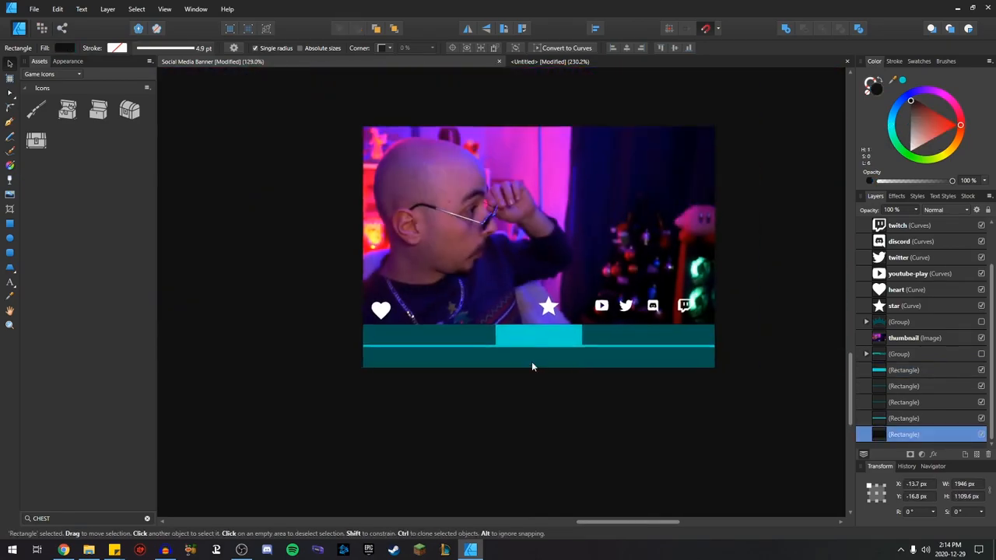
# - Move the YouTube, Twitter, Discord and Twitch icons together down into the upper bar beside the cyan block
pyautogui.scroll(3, 634, 323)
pyautogui.click(673, 263)
pyautogui.keyDown('shift'); pyautogui.click(724, 267); pyautogui.keyUp('shift')
pyautogui.keyDown('shift'); pyautogui.click(620, 263); pyautogui.keyUp('shift')
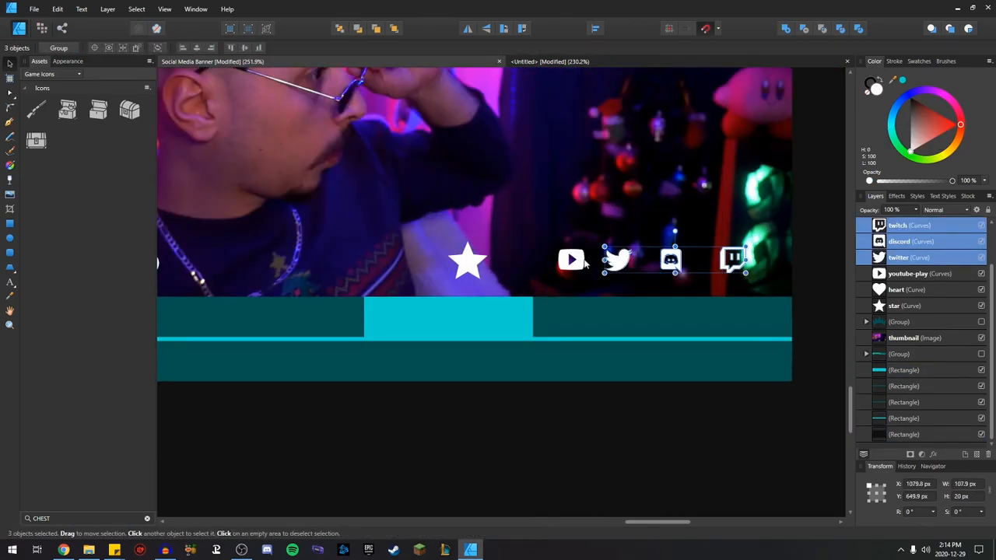
pyautogui.keyDown('shift'); pyautogui.click(580, 262); pyautogui.keyUp('shift')
pyautogui.moveTo(611, 265); pyautogui.dragTo(621, 325)
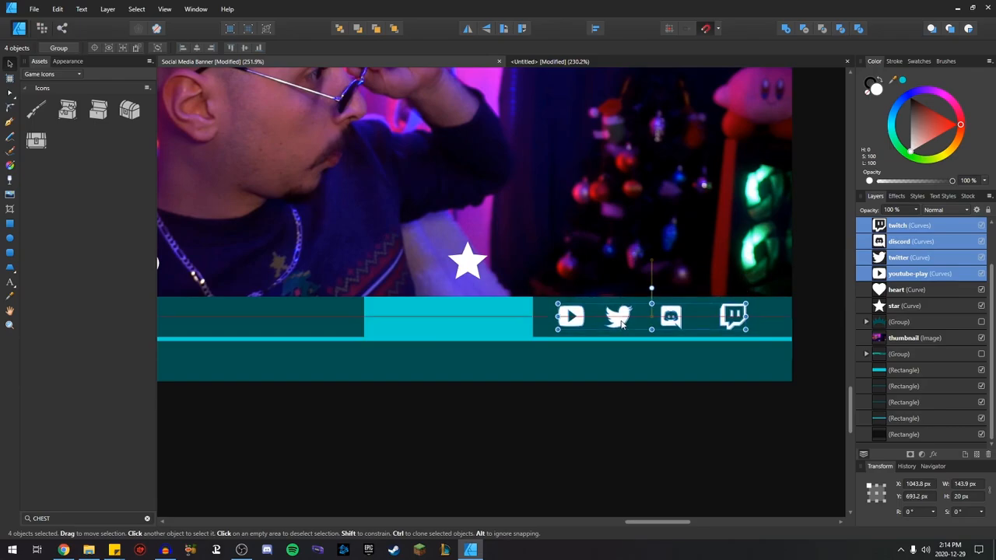
# - Shift the Twitter and Discord icons slightly toward the Twitch icon to even out the icon spacing
pyautogui.click(673, 321)
pyautogui.keyDown('shift'); pyautogui.click(620, 315); pyautogui.keyUp('shift')
pyautogui.moveTo(677, 319); pyautogui.dragTo(685, 319)
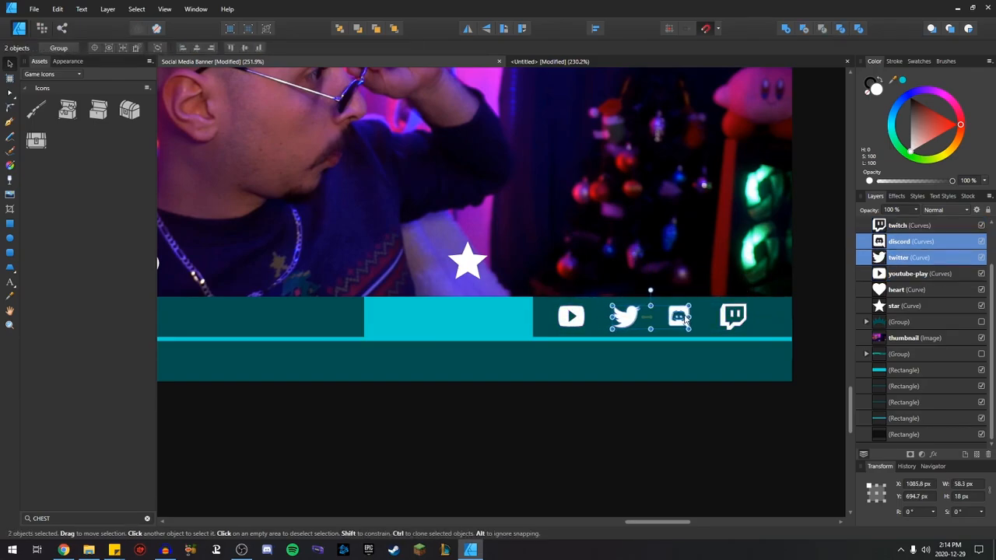
pyautogui.scroll(-3, 670, 347)
pyautogui.click(685, 343)
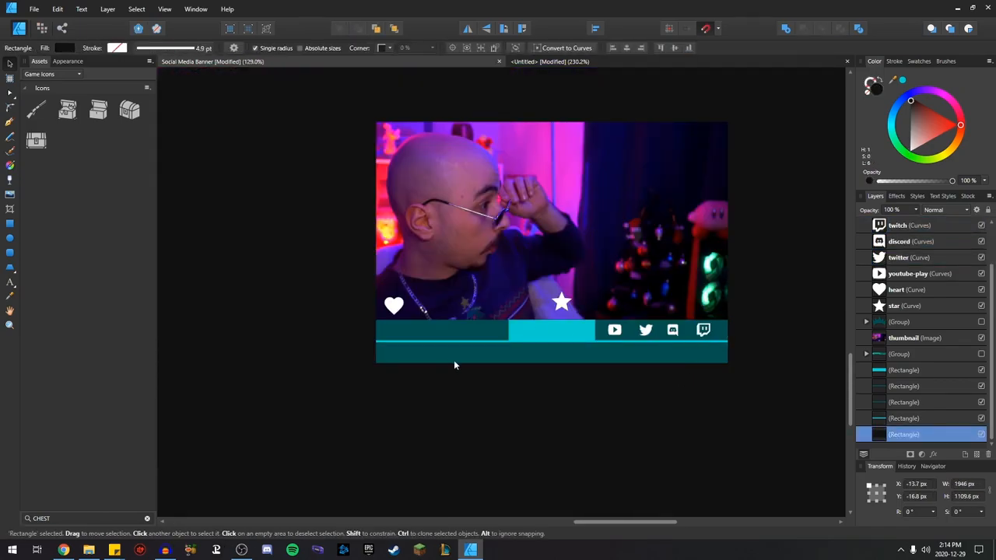
# - Shrink the Twitch icon slightly from its upper and lower edges so it matches the other social icons
pyautogui.scroll(-1, 420, 355)
pyautogui.scroll(1, 535, 339)
pyautogui.scroll(3, 774, 311)
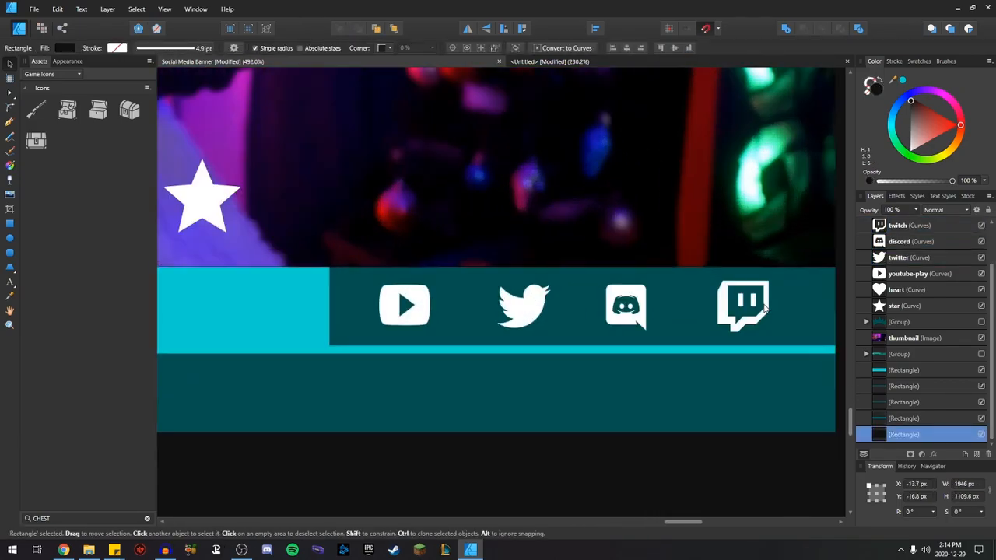
pyautogui.click(744, 287)
pyautogui.moveTo(744, 281); pyautogui.dragTo(743, 286)
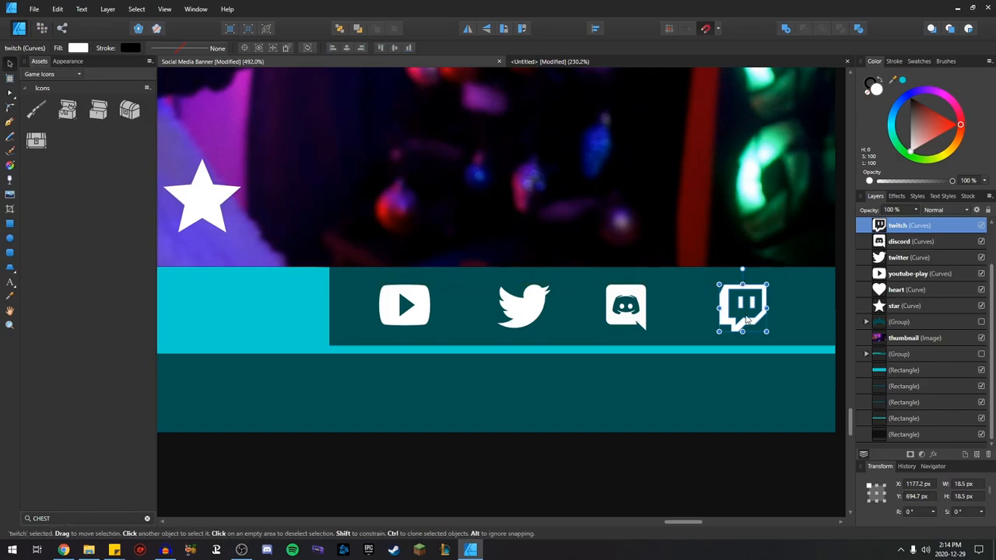
pyautogui.moveTo(741, 333); pyautogui.dragTo(741, 327)
pyautogui.scroll(-4, 665, 371)
pyautogui.click(621, 410)
# - Shrink the star and heart icons, the heart to about 21 by 20 px, and place both in the lower bar
pyautogui.scroll(-1, 517, 396)
pyautogui.moveTo(488, 389); pyautogui.dragTo(573, 342)
pyautogui.click(569, 277)
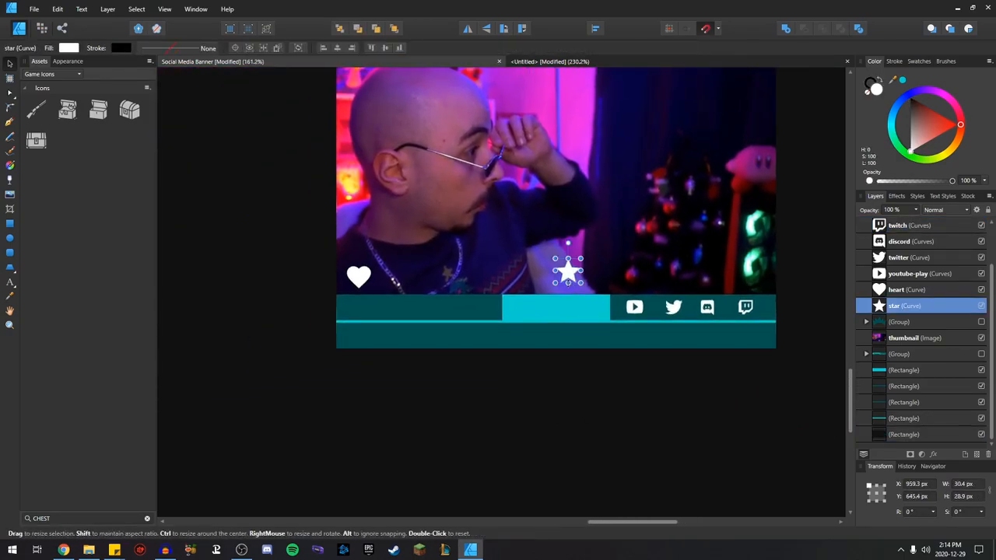
pyautogui.scroll(2, 569, 280)
pyautogui.moveTo(568, 280); pyautogui.dragTo(568, 380)
pyautogui.moveTo(569, 344); pyautogui.dragTo(571, 360)
pyautogui.click(241, 277)
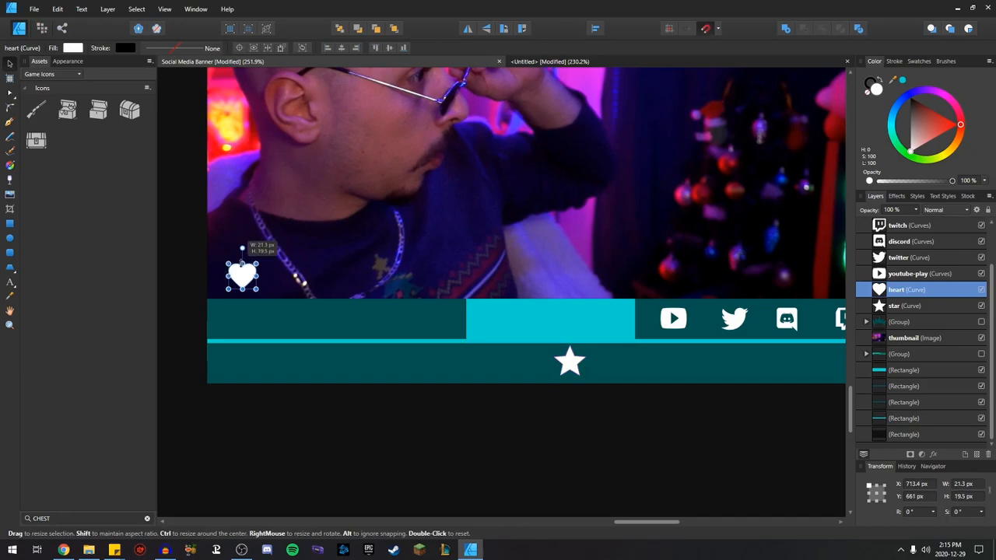
pyautogui.moveTo(225, 276); pyautogui.dragTo(224, 348)
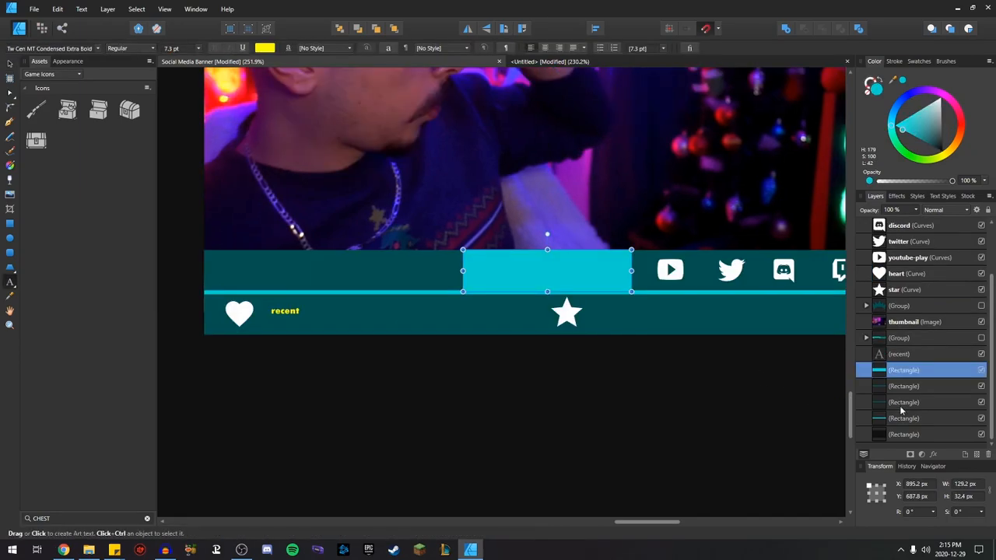
# - Group the four rectangles that form the bars and toggle the group's visibility to check its contents
pyautogui.keyDown('shift'); pyautogui.click(903, 418); pyautogui.keyUp('shift')
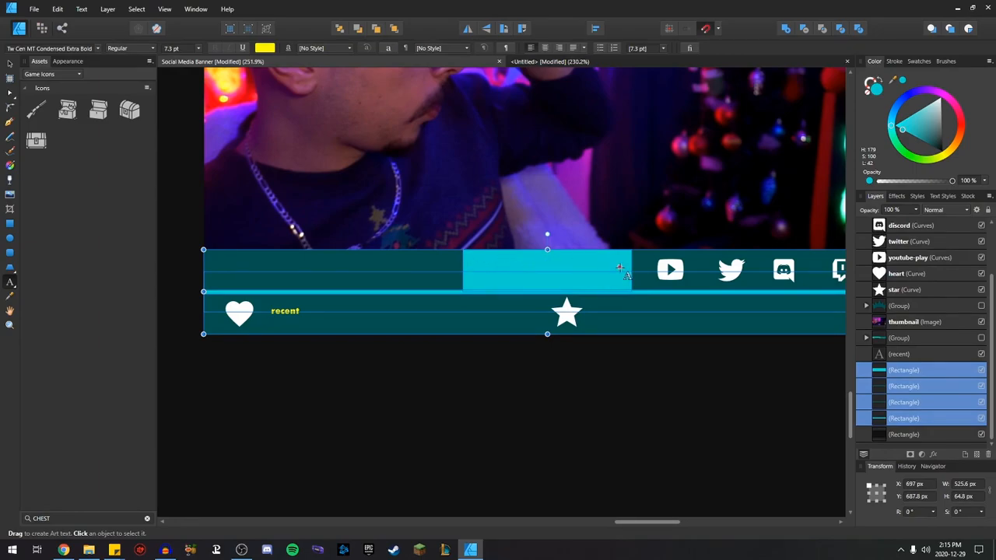
pyautogui.hotkey('ctrl', 'g')
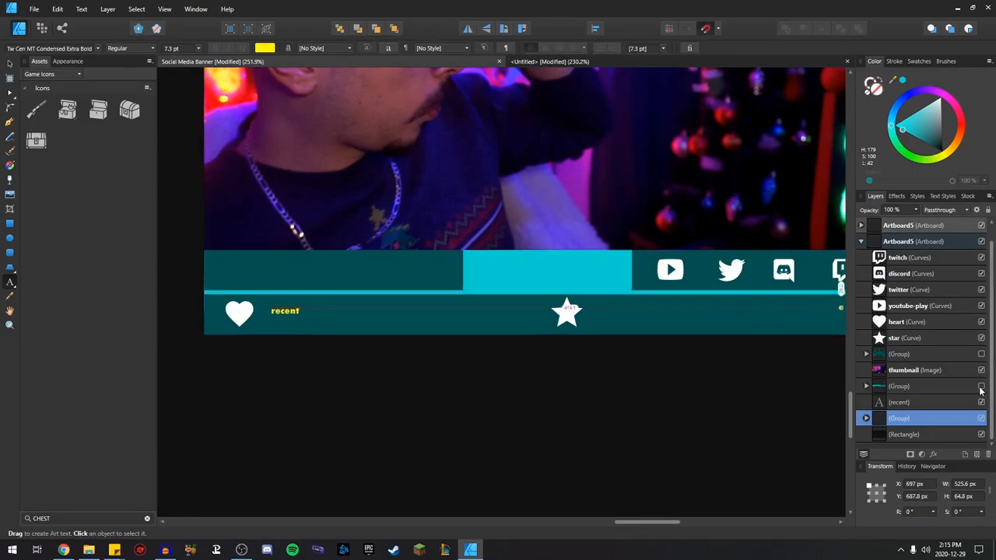
pyautogui.moveTo(691, 366); pyautogui.dragTo(655, 366)
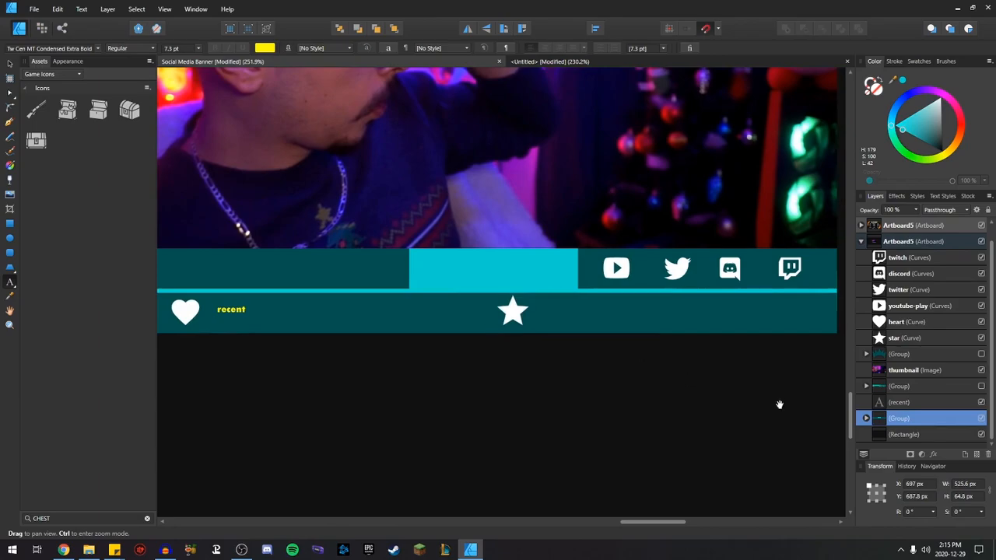
pyautogui.click(981, 418)
pyautogui.click(981, 418)
pyautogui.click(981, 418)
pyautogui.click(981, 419)
# - Retype the yellow label beside the heart as RECENT and add a FOLLOWER text line beneath it
pyautogui.write('RECENT')
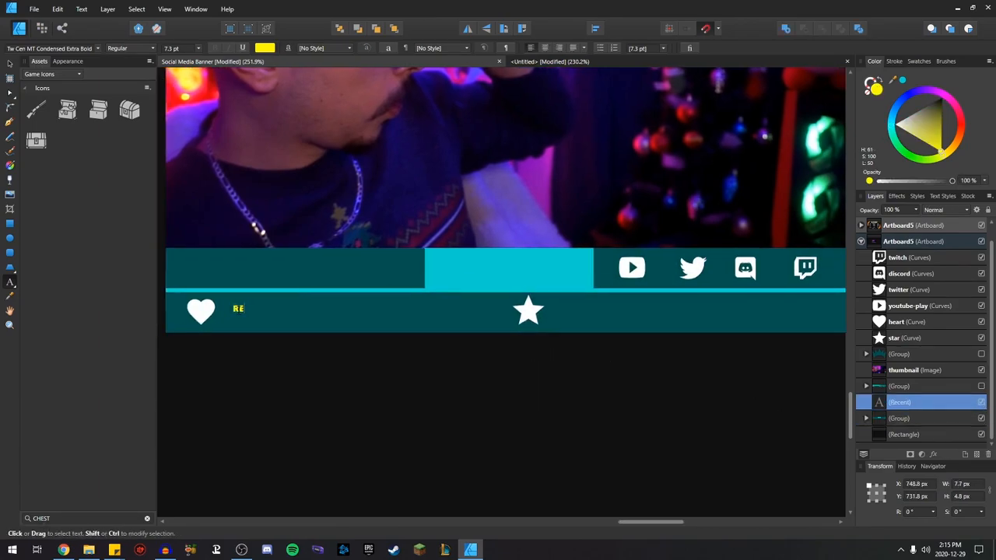
pyautogui.click(233, 326)
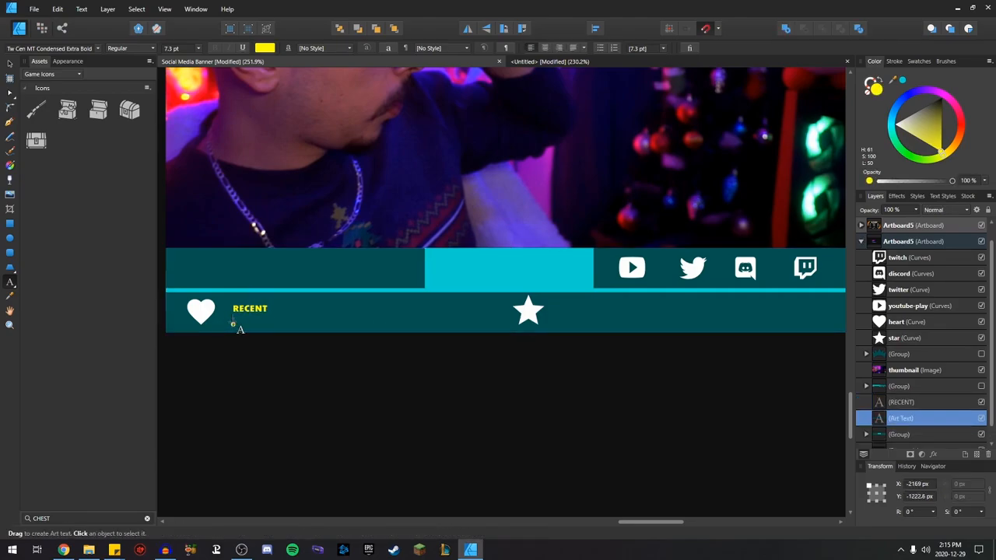
pyautogui.write('FOLLOWER')
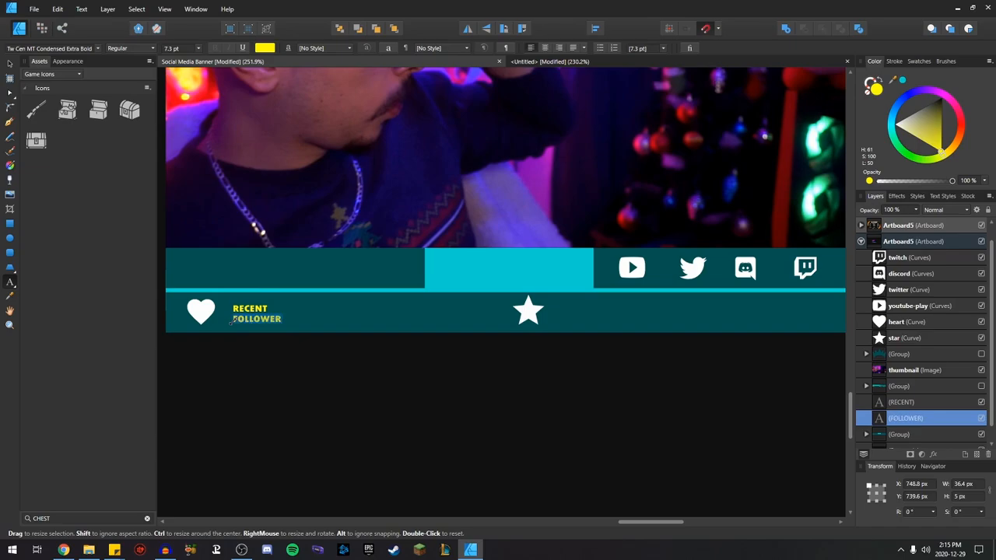
# - Recolour the FOLLOWER text white and move both text lines closer to the heart icon
pyautogui.moveTo(906, 133); pyautogui.dragTo(905, 130)
pyautogui.moveTo(905, 130); pyautogui.dragTo(896, 124)
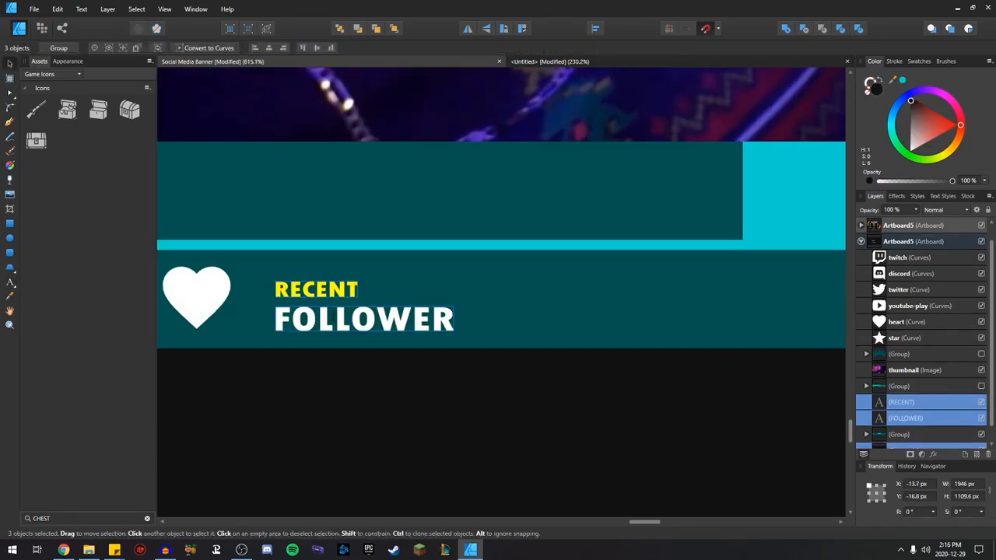
pyautogui.press('t')
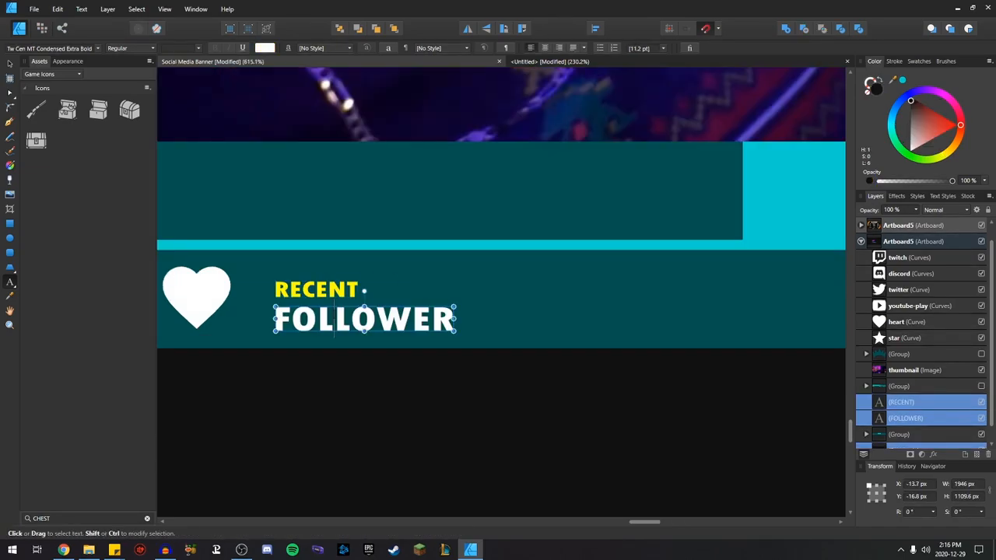
pyautogui.press('v')
pyautogui.moveTo(338, 328); pyautogui.dragTo(324, 329)
pyautogui.scroll(-6, 344, 336)
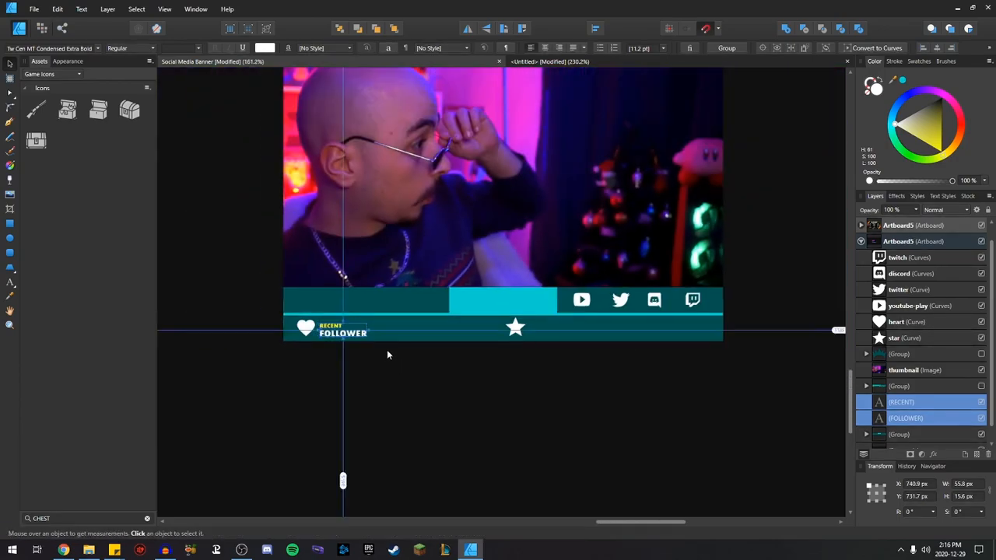
# - Duplicate the RECENT and FOLLOWER text lines beside the star icon and retype the copied lower line as SUBSCRIBER
pyautogui.scroll(1, 390, 348)
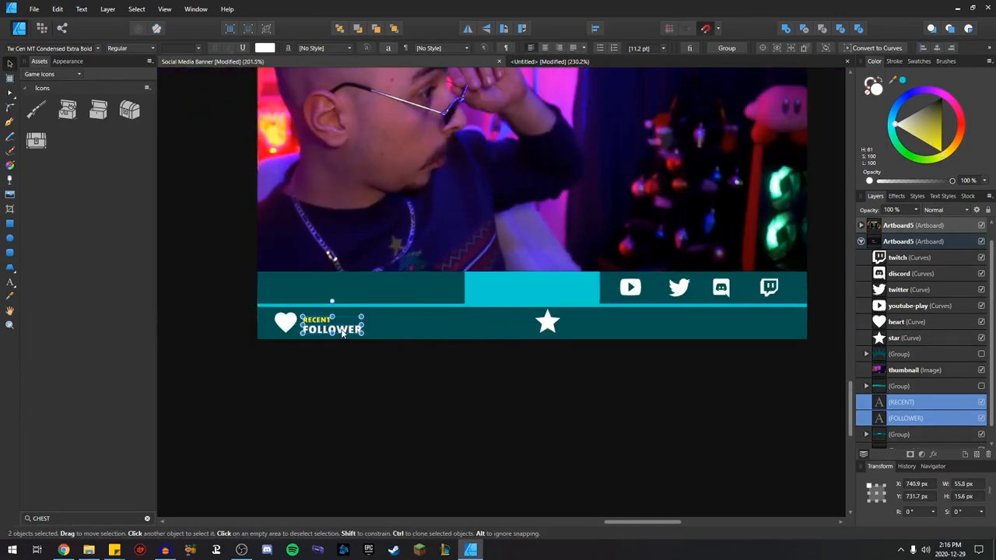
pyautogui.moveTo(323, 331); pyautogui.dragTo(586, 331)
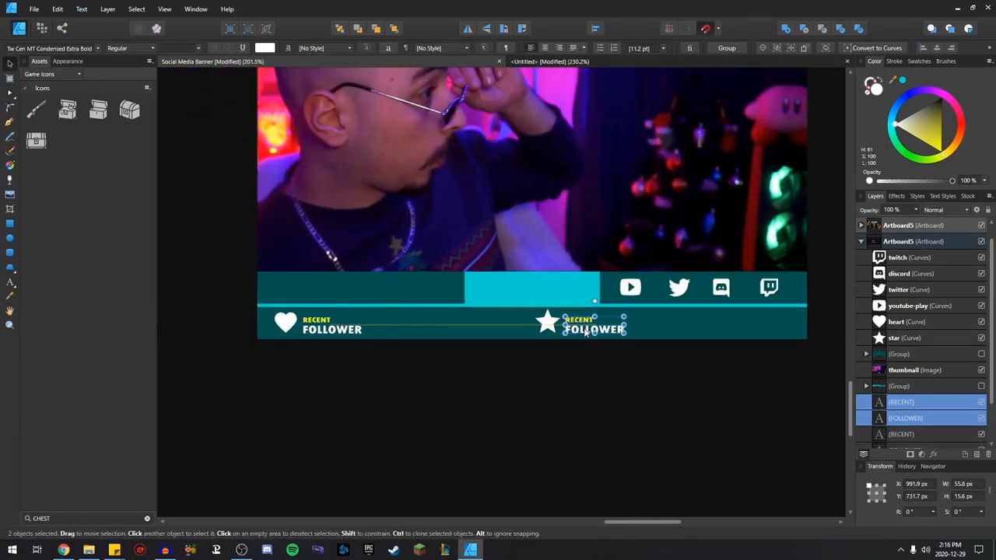
pyautogui.click(586, 331)
pyautogui.doubleClick(586, 332)
pyautogui.write('SUBSC')
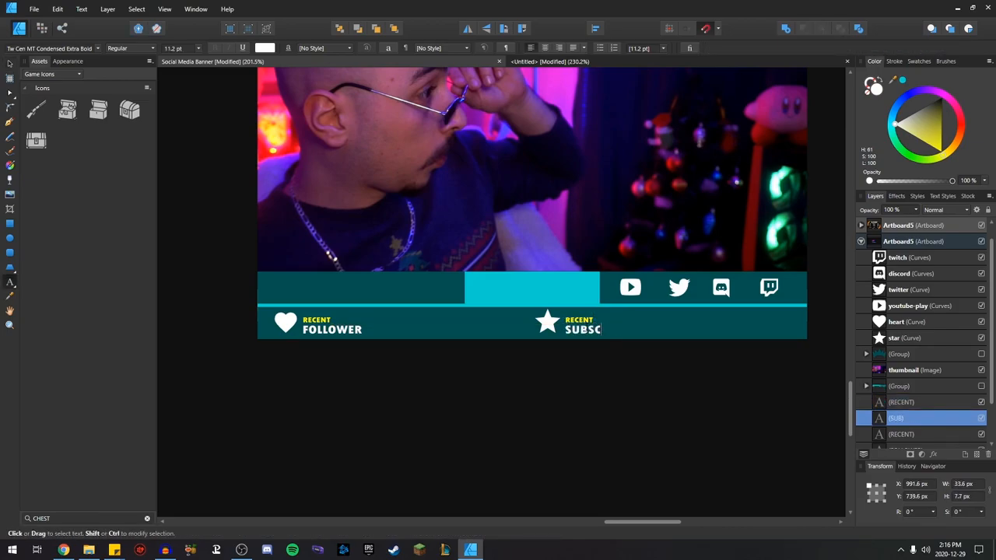
pyautogui.press('Escape')
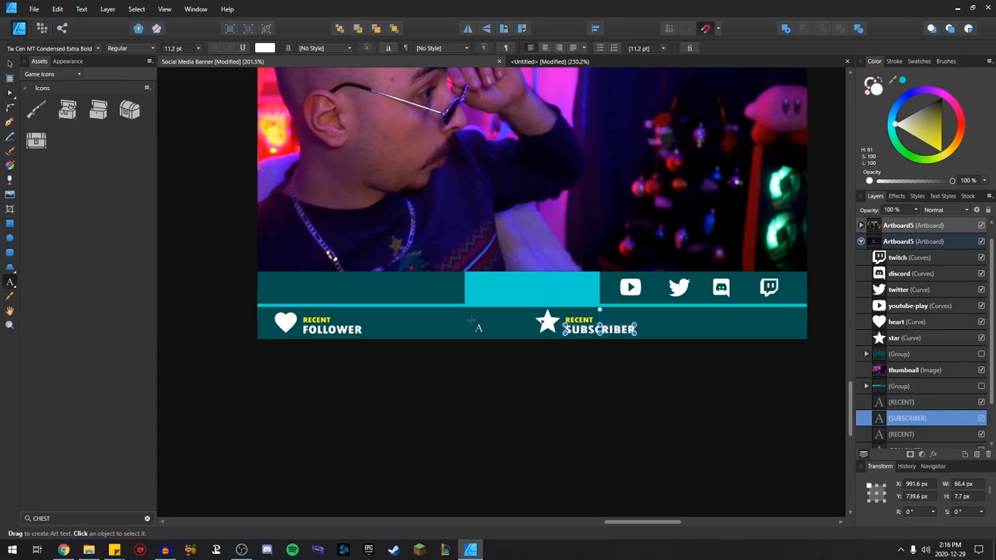
pyautogui.press('Escape')
# - Copy the RECENT and FOLLOWER lines into the upper bar above the heart section and raise the copies in the layer order
pyautogui.hotkey('ctrl', 'v')
pyautogui.press('v')
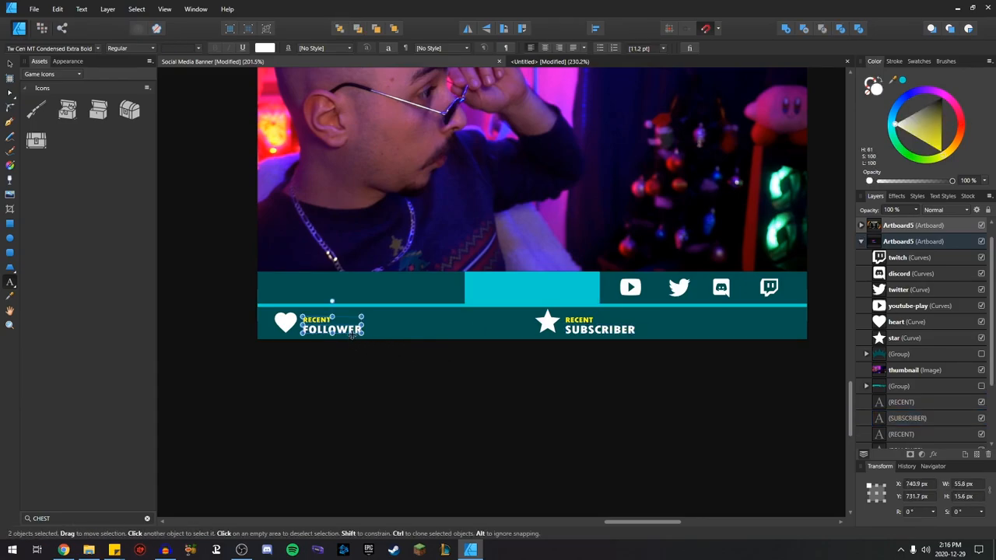
pyautogui.moveTo(341, 333); pyautogui.dragTo(340, 296)
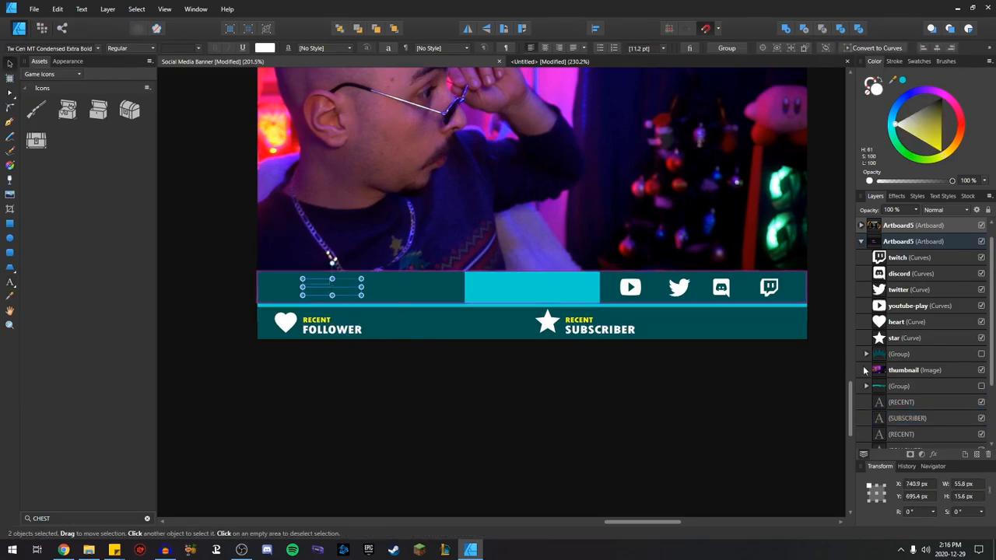
pyautogui.scroll(-3, 900, 343)
pyautogui.moveTo(899, 404); pyautogui.dragTo(900, 313)
pyautogui.scroll(3, 323, 287)
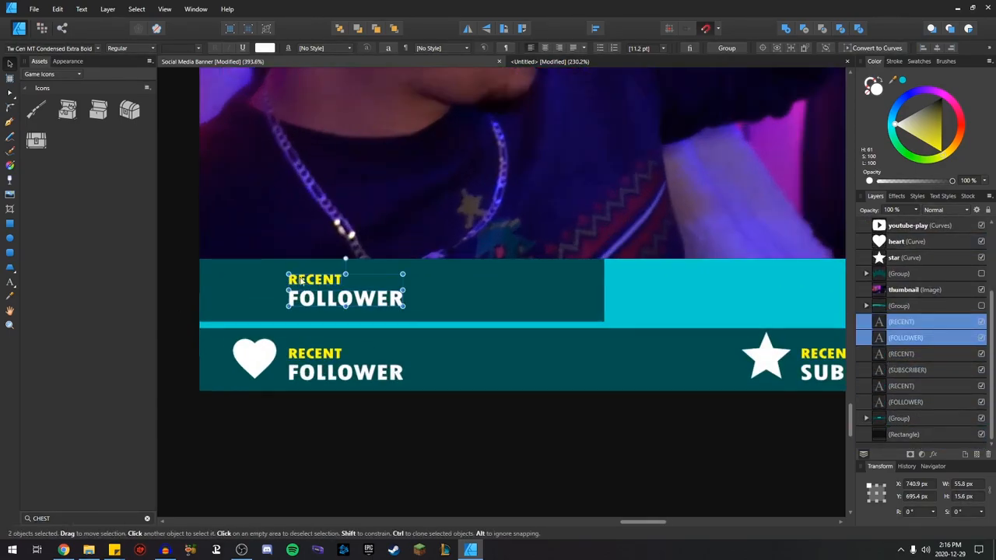
# - Retype the two text lines in the upper bar as KINGS and BOUNTY
pyautogui.scroll(-2, 311, 290)
pyautogui.doubleClick(311, 282)
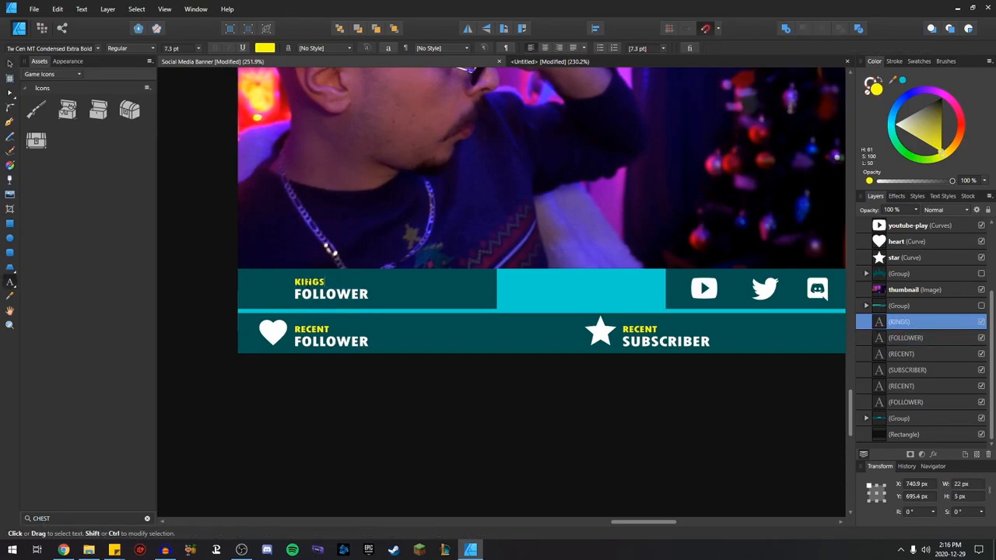
pyautogui.doubleClick(331, 289)
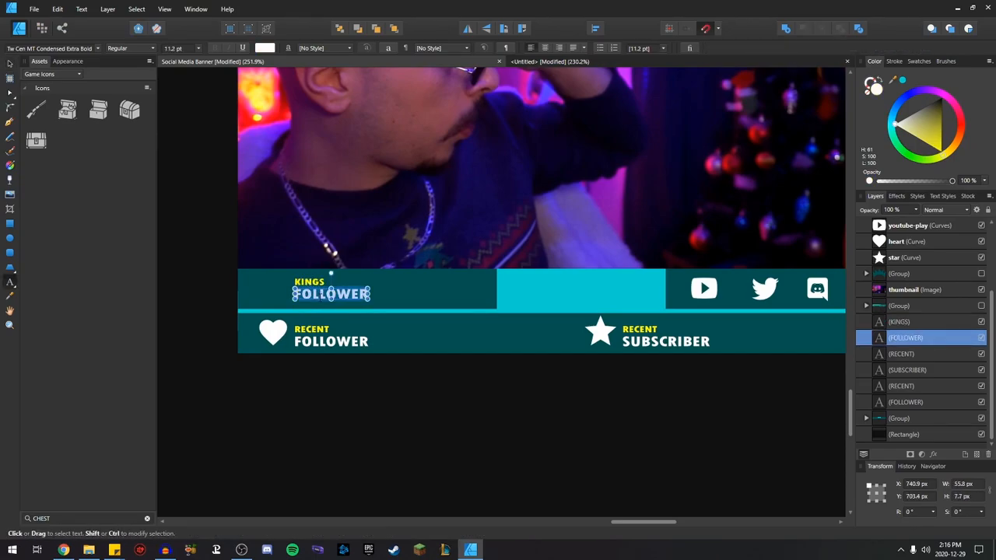
pyautogui.write('BOUNTY')
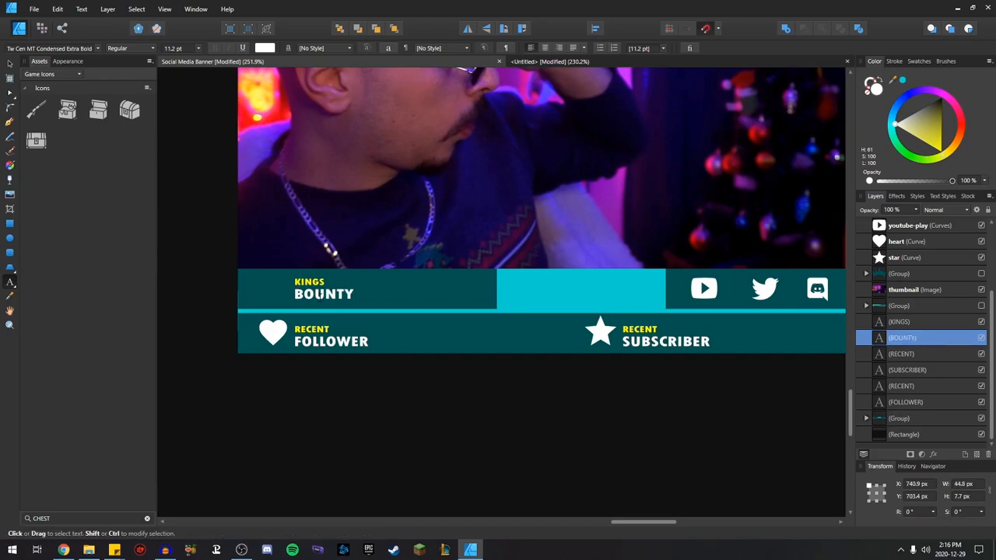
pyautogui.press('Escape')
# - Add the open treasure chest icon beside KINGS BOUNTY, scaled to about 25 by 26 px, and fill it white
pyautogui.moveTo(65, 110); pyautogui.dragTo(443, 247)
pyautogui.scroll(-4, 443, 247)
pyautogui.moveTo(442, 103); pyautogui.dragTo(442, 345)
pyautogui.scroll(4, 438, 360)
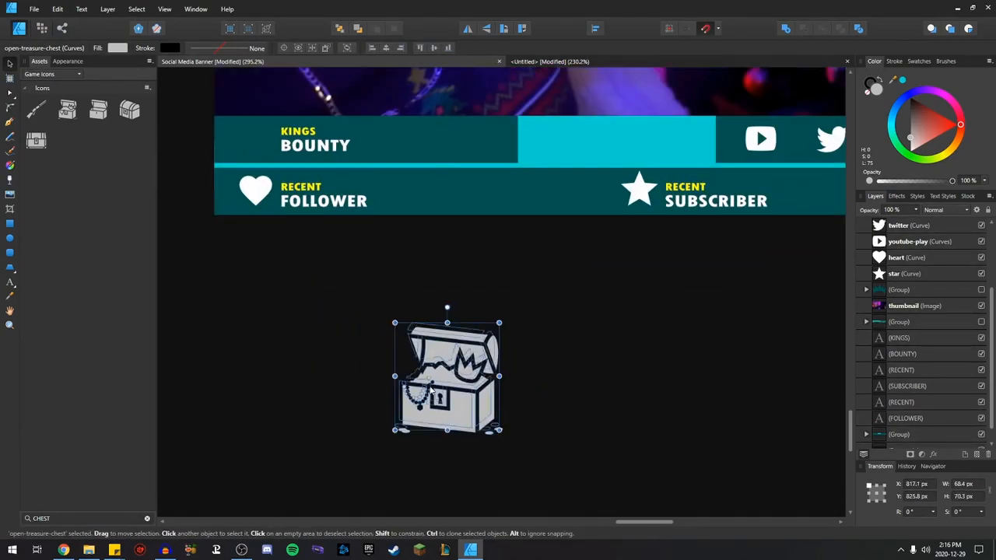
pyautogui.moveTo(478, 378); pyautogui.dragTo(296, 160)
pyautogui.moveTo(297, 89); pyautogui.dragTo(263, 148)
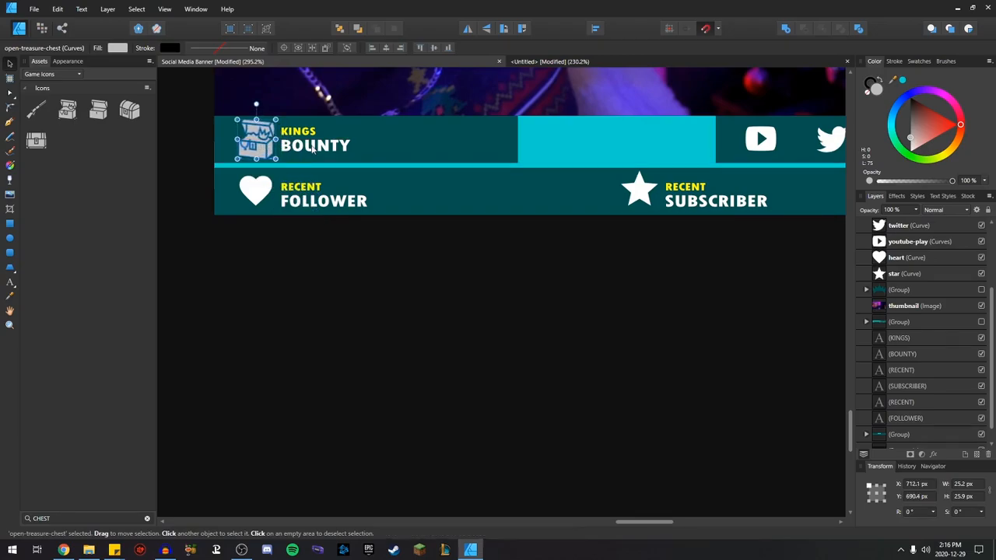
pyautogui.scroll(-1, 394, 227)
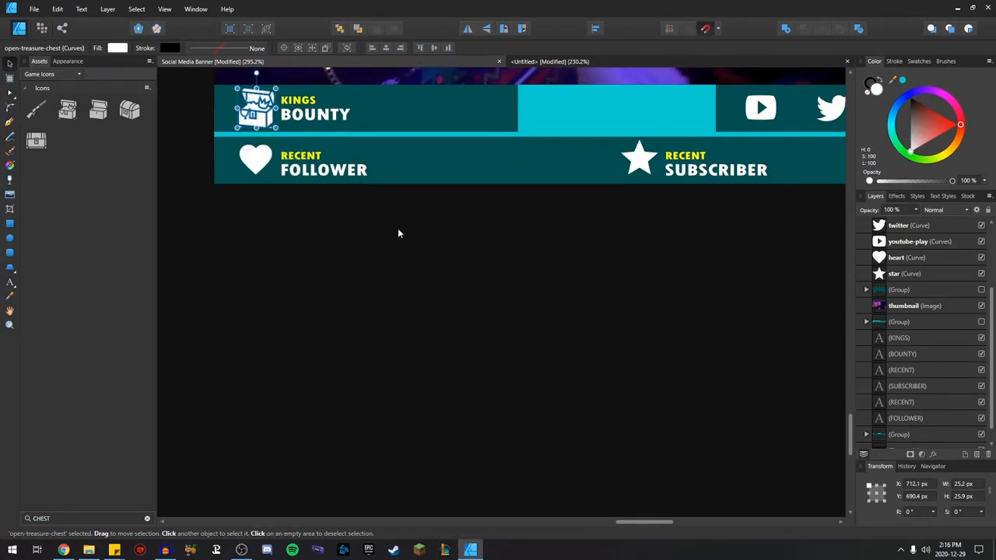
pyautogui.click(401, 237)
# - Add the streamer's name as text in the central cyan rectangle, coloured dark teal and enlarged to about 54 by 23 px
pyautogui.scroll(-3, 571, 238)
pyautogui.scroll(5, 618, 278)
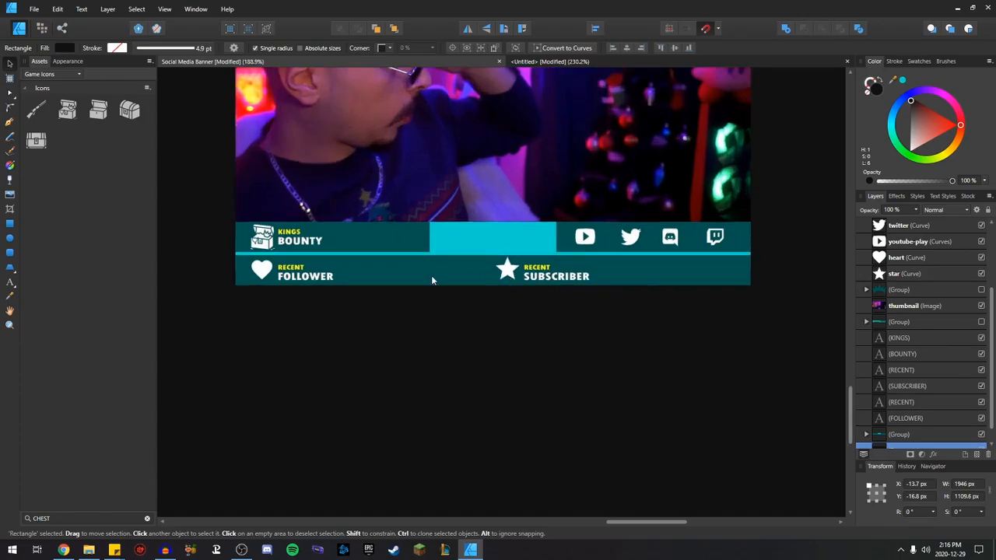
pyautogui.hscroll(2, 710, 310)
pyautogui.hscroll(-1, 646, 314)
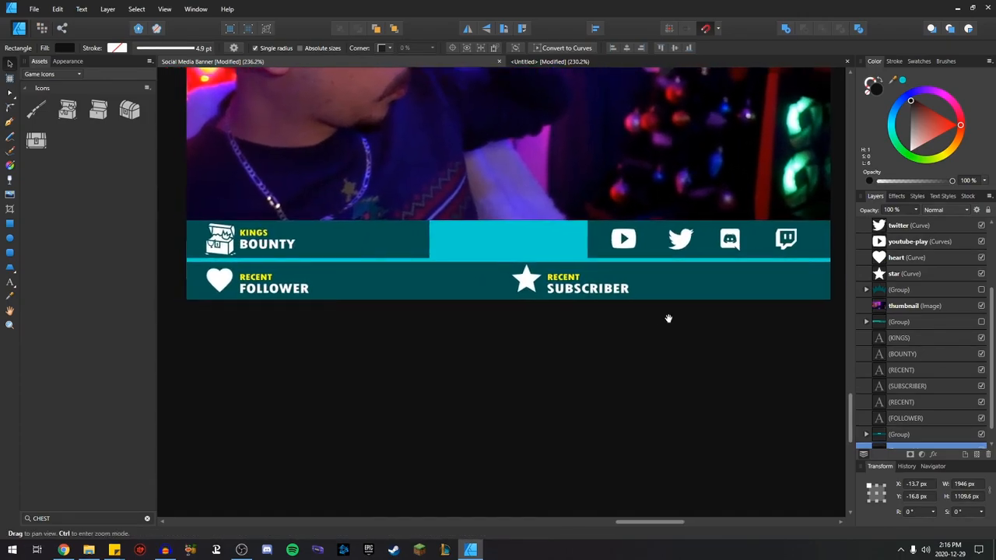
pyautogui.click(490, 248)
pyautogui.press('t')
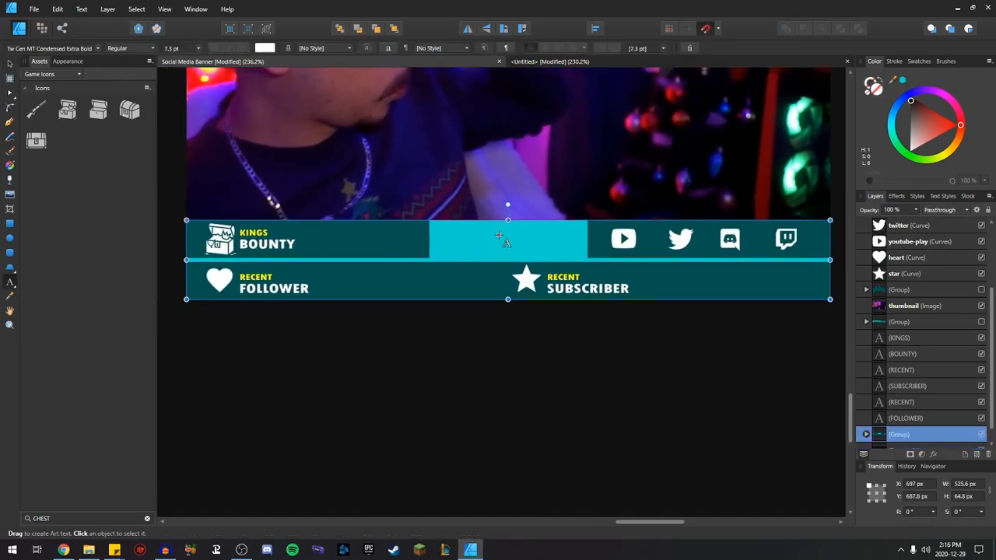
pyautogui.click(473, 242)
pyautogui.write('JAY')
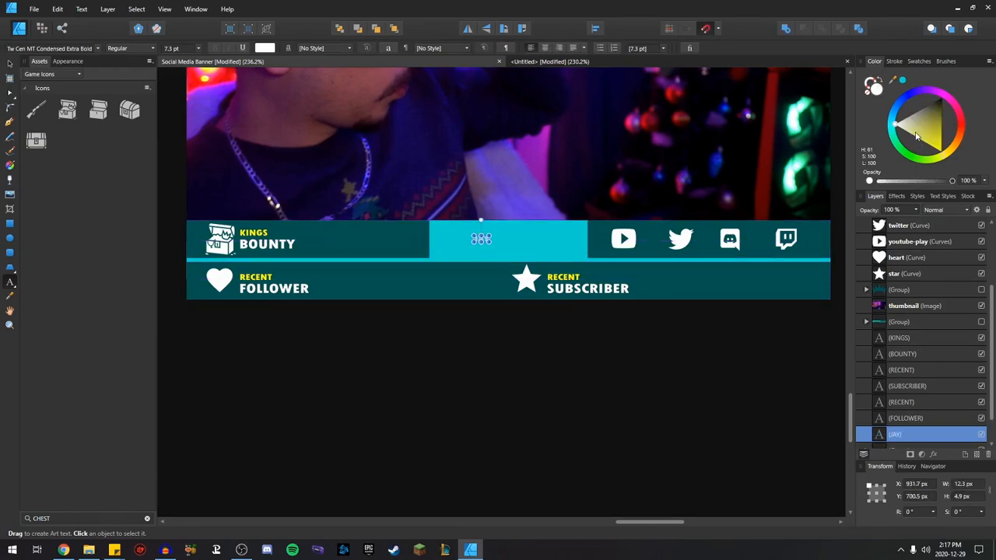
pyautogui.click(894, 129)
pyautogui.moveTo(898, 80); pyautogui.dragTo(763, 225)
pyautogui.moveTo(491, 242); pyautogui.dragTo(521, 256)
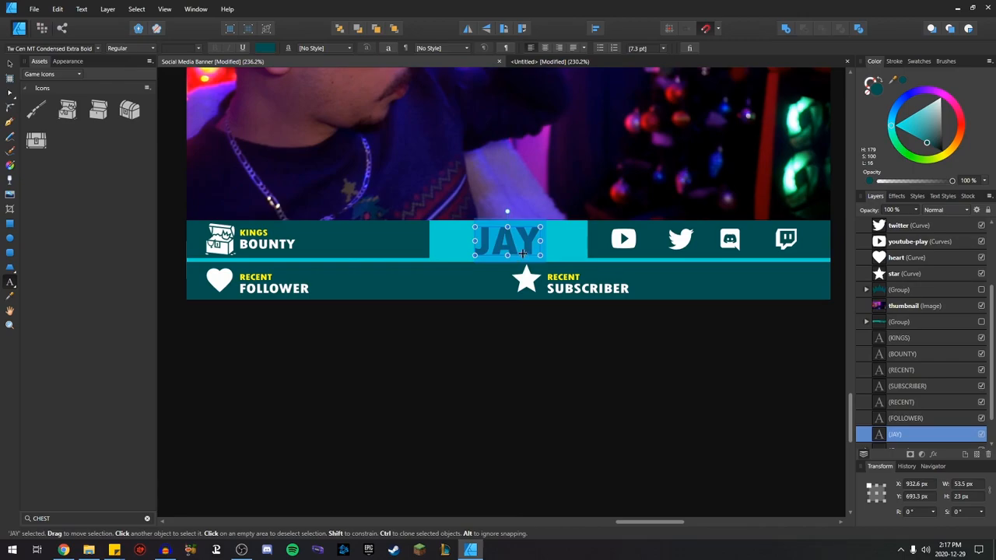
pyautogui.click(764, 265)
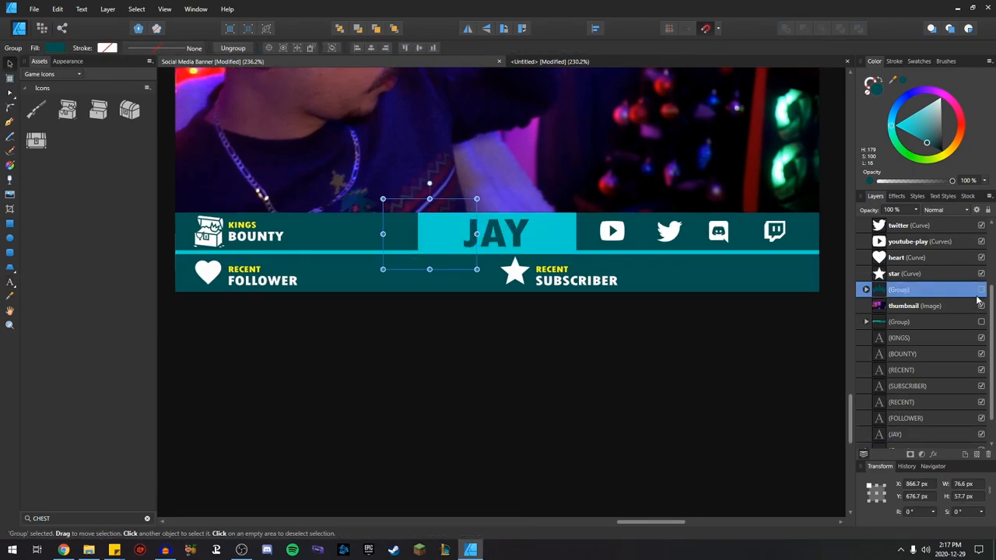
# - Show the crown group in place of the central name text and fit it to the cyan rectangle at about 44 by 33 px
pyautogui.click(981, 289)
pyautogui.click(981, 434)
pyautogui.moveTo(429, 234); pyautogui.dragTo(496, 234)
pyautogui.scroll(-2, 547, 342)
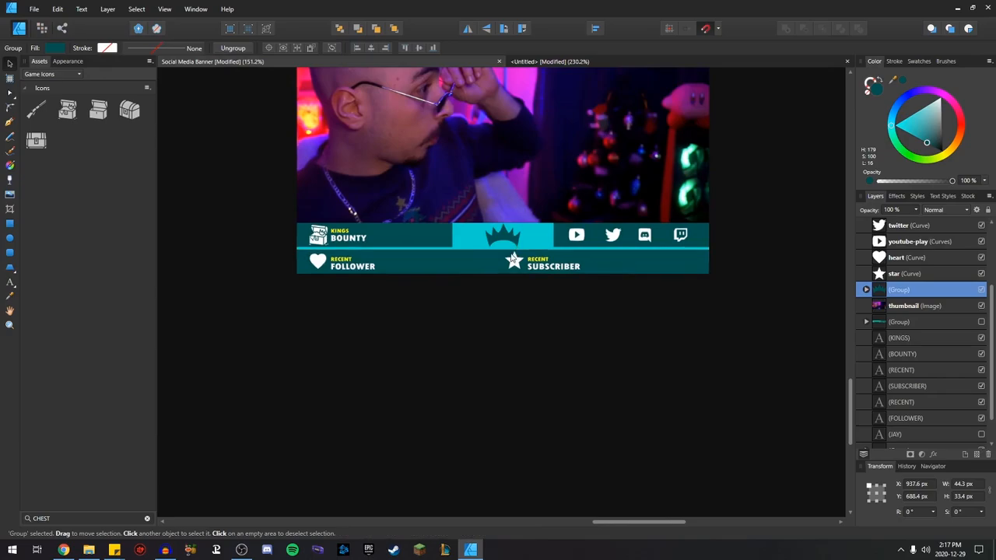
pyautogui.click(545, 337)
pyautogui.scroll(-1, 532, 312)
pyautogui.scroll(3, 522, 213)
pyautogui.scroll(-2, 618, 245)
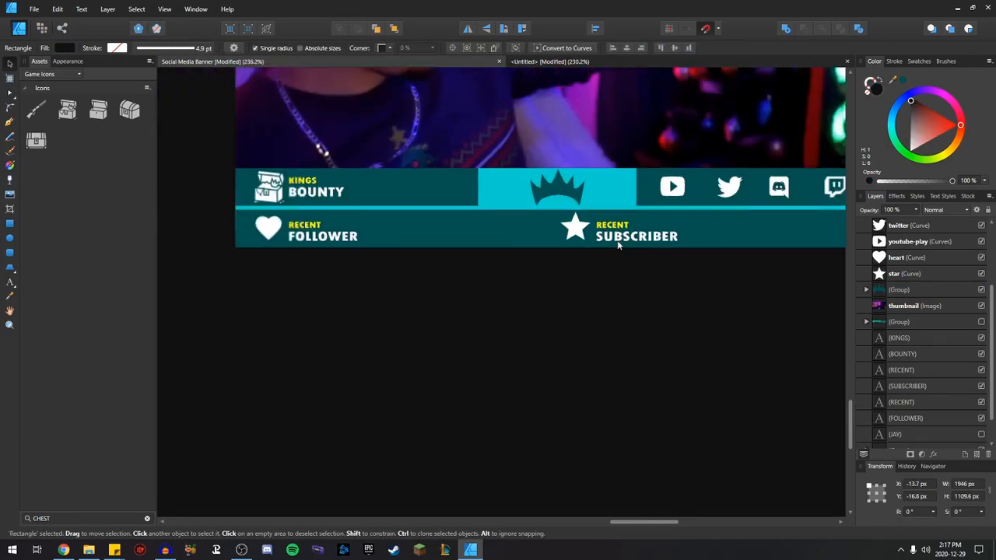
# - Show the central name text again and enlarge the crown to about 182 by 137 px over the social icon end of the banner
pyautogui.click(700, 280)
pyautogui.click(698, 288)
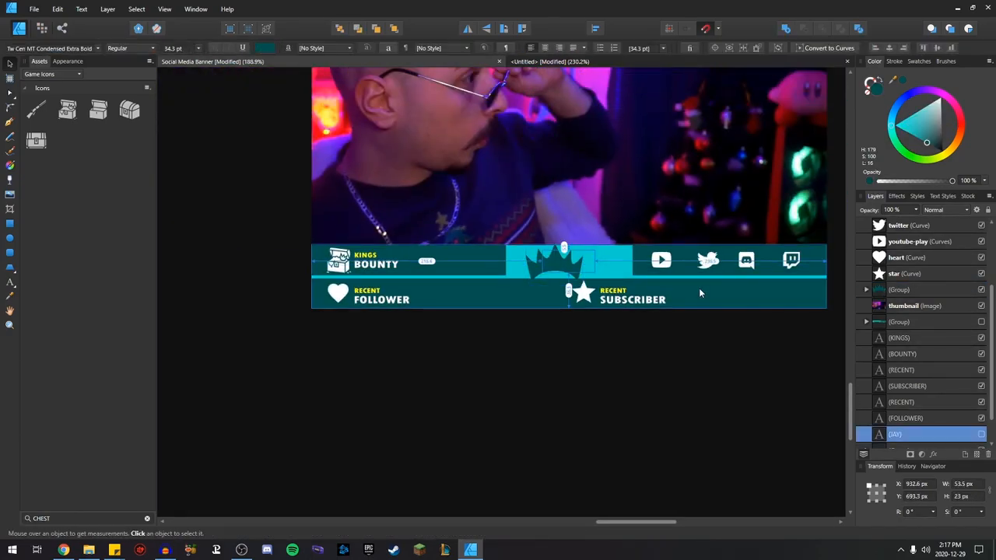
pyautogui.moveTo(528, 272); pyautogui.dragTo(734, 244)
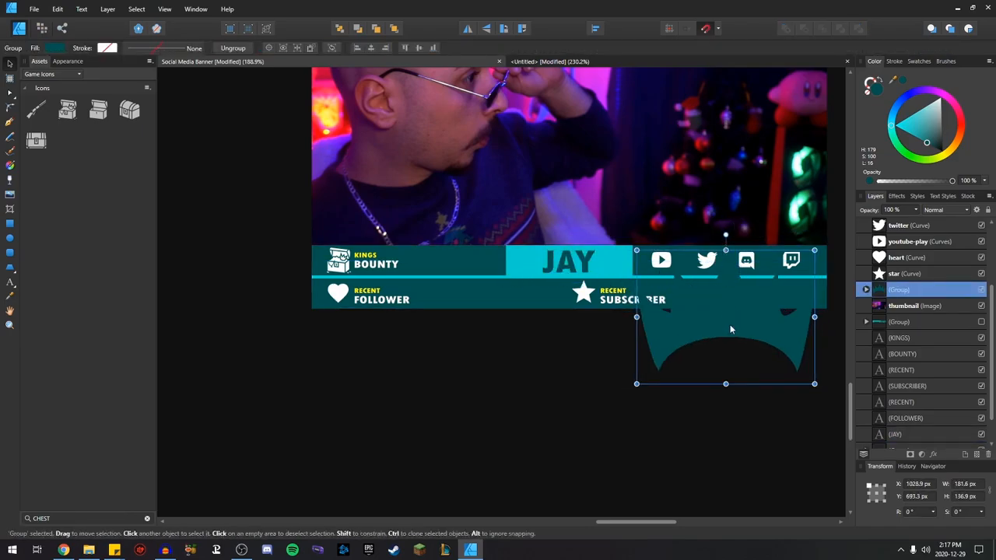
pyautogui.moveTo(739, 327); pyautogui.dragTo(738, 331)
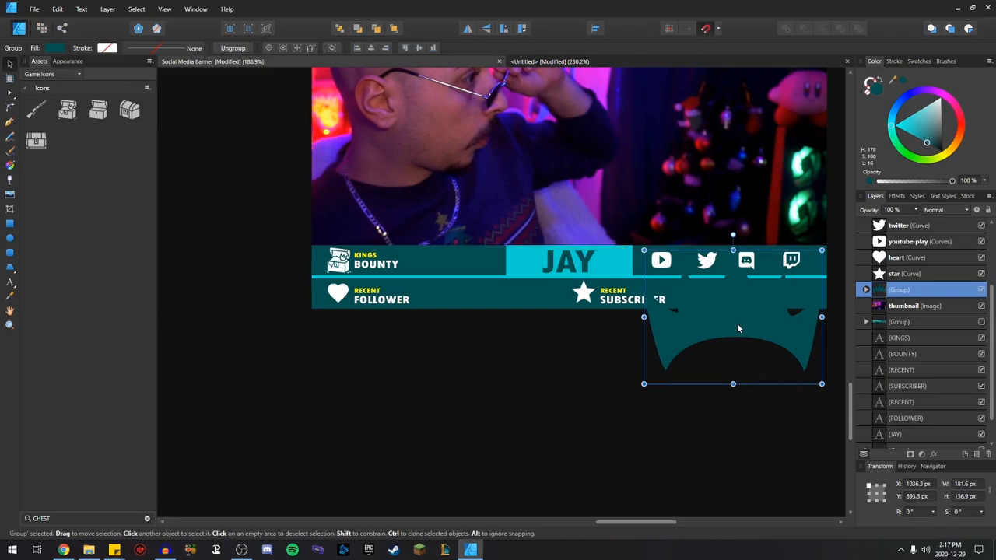
# - Set the crown group's blend mode to Screen
pyautogui.click(945, 210)
pyautogui.click(933, 315)
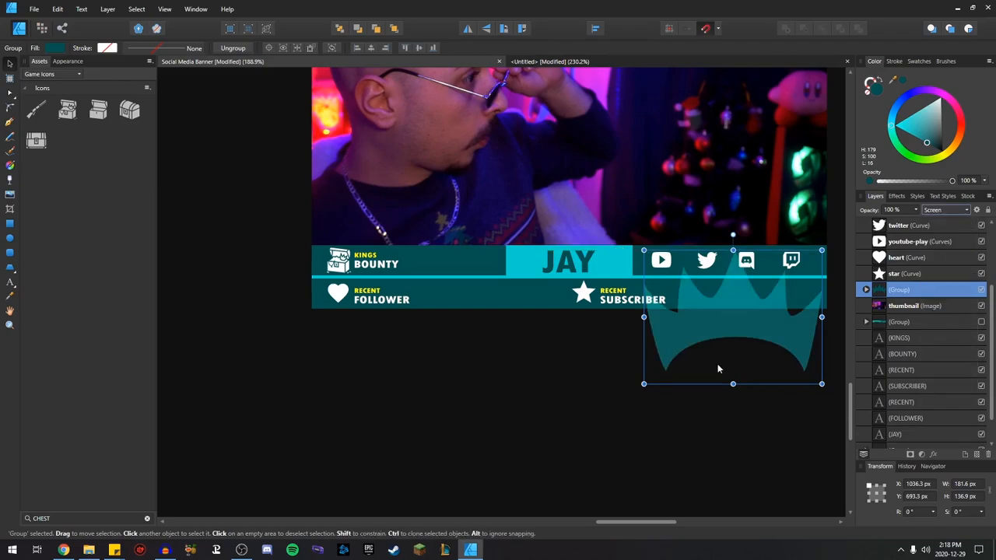
pyautogui.click(724, 448)
# - Duplicate the visible group of bars and apply the copy as a mask on the crown so it is confined to the banner
pyautogui.click(902, 321)
pyautogui.scroll(-1, 927, 393)
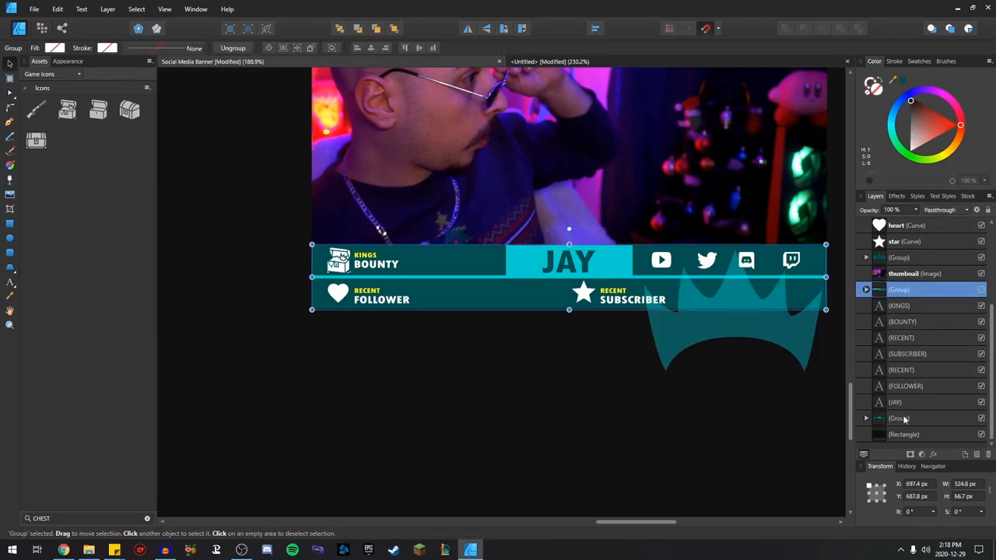
pyautogui.click(906, 419)
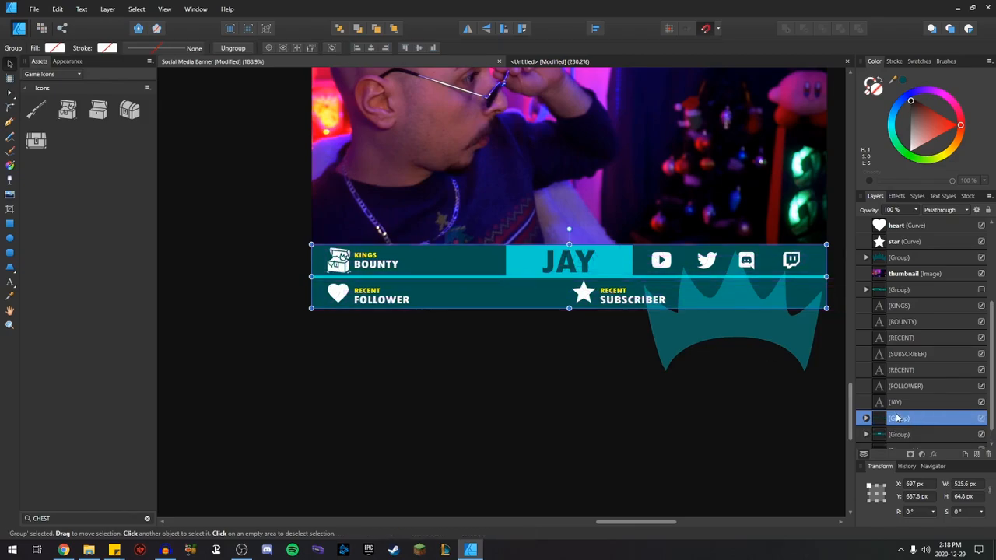
pyautogui.moveTo(897, 421); pyautogui.dragTo(887, 263)
pyautogui.click(763, 351)
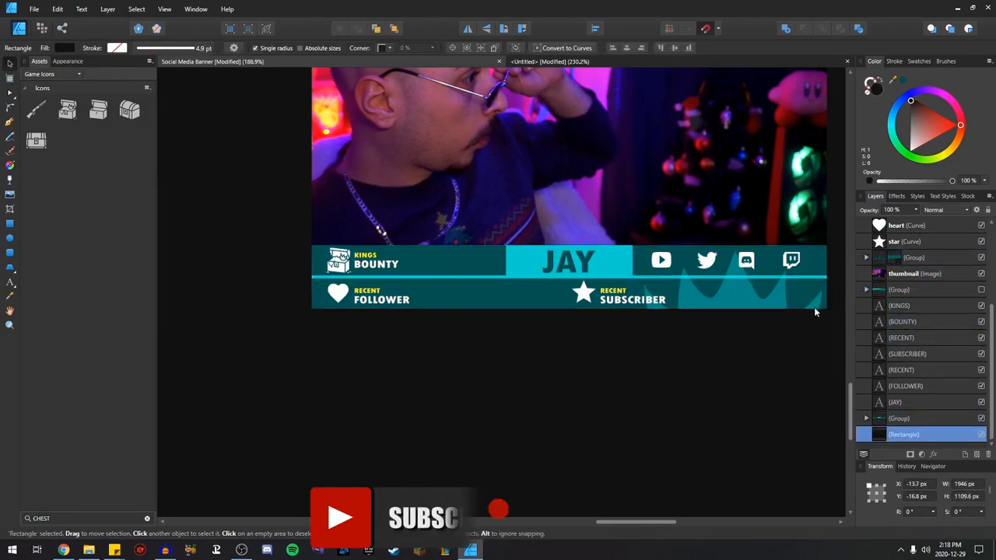
# - Group the text lines, bars and masked crown together and toggle the new group's visibility to check its contents
pyautogui.scroll(1, 756, 318)
pyautogui.scroll(-2, 442, 309)
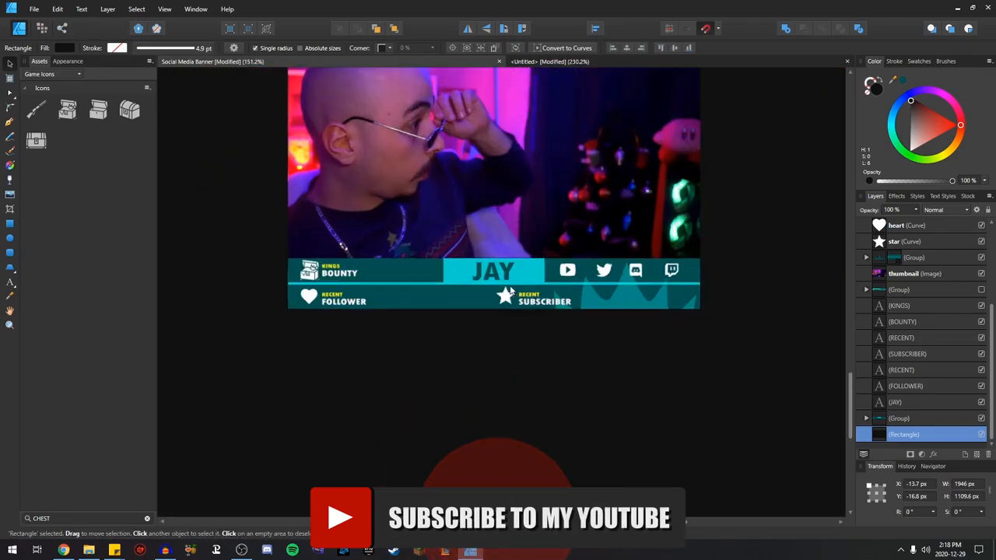
pyautogui.scroll(2, 521, 282)
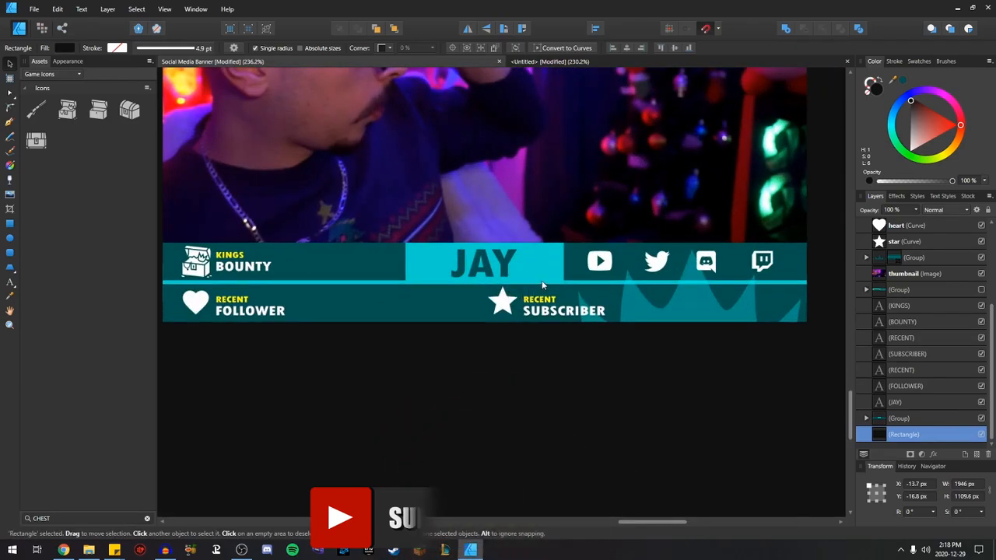
pyautogui.click(905, 421)
pyautogui.scroll(-1, 703, 321)
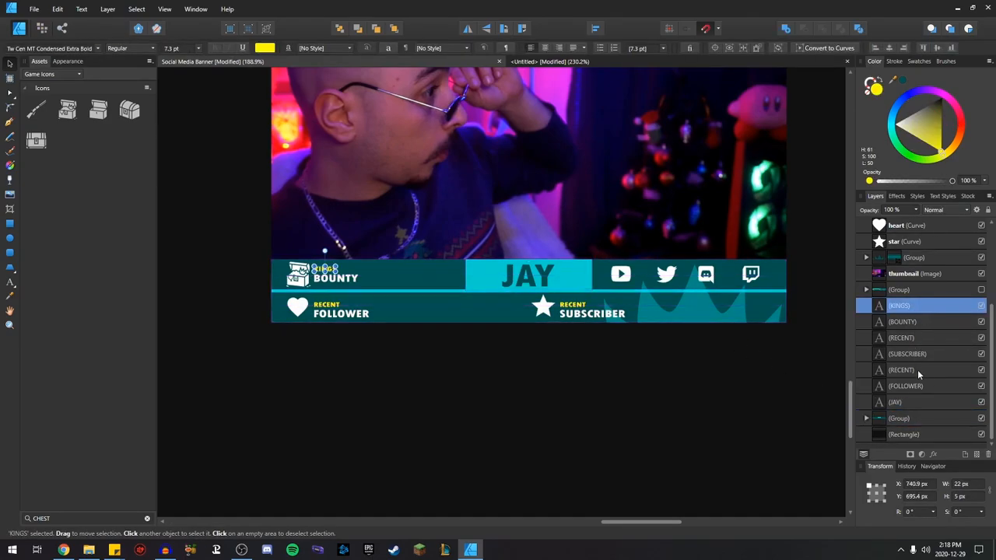
pyautogui.keyDown('shift'); pyautogui.click(908, 419); pyautogui.keyUp('shift')
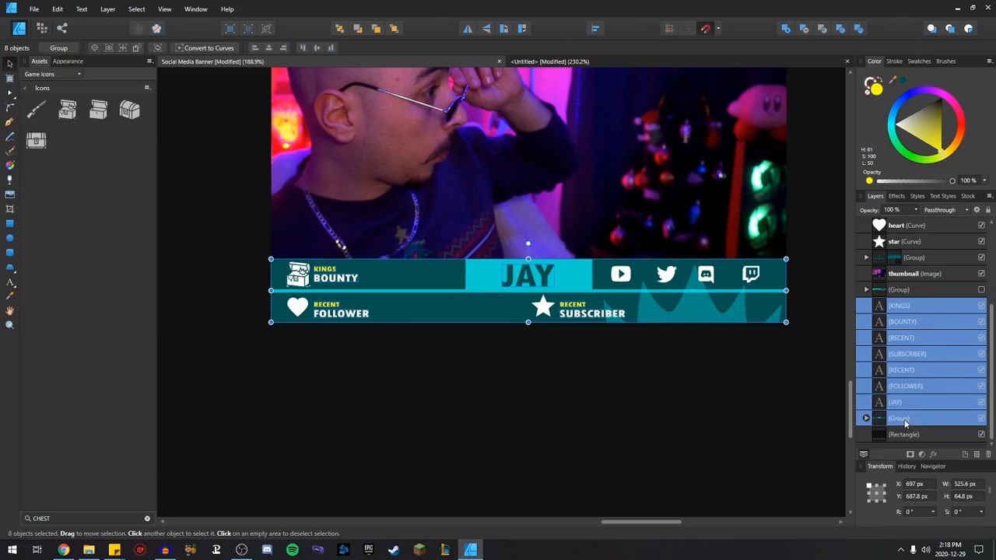
pyautogui.keyDown('ctrl'); pyautogui.click(882, 260); pyautogui.keyUp('ctrl')
pyautogui.moveTo(786, 322); pyautogui.dragTo(790, 325)
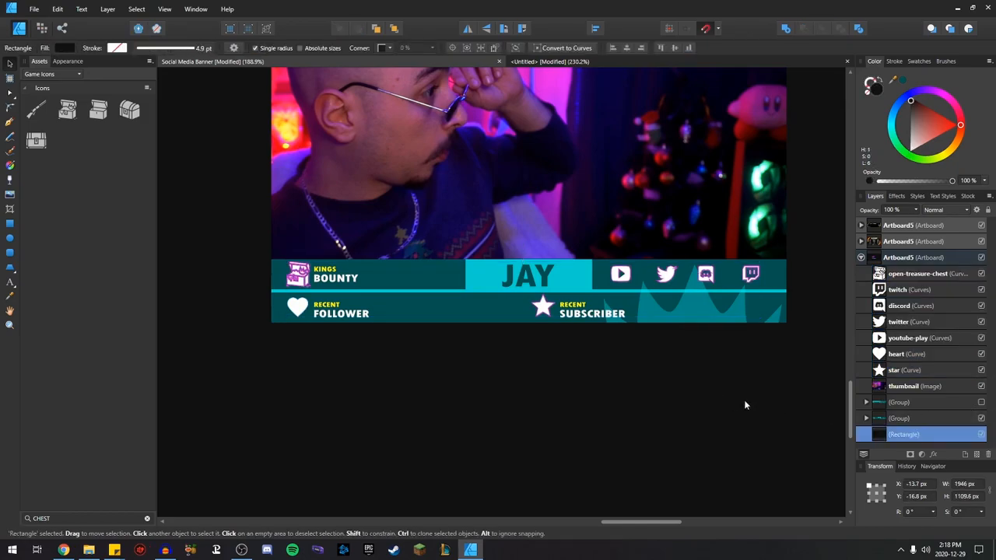
pyautogui.click(984, 419)
pyautogui.click(982, 418)
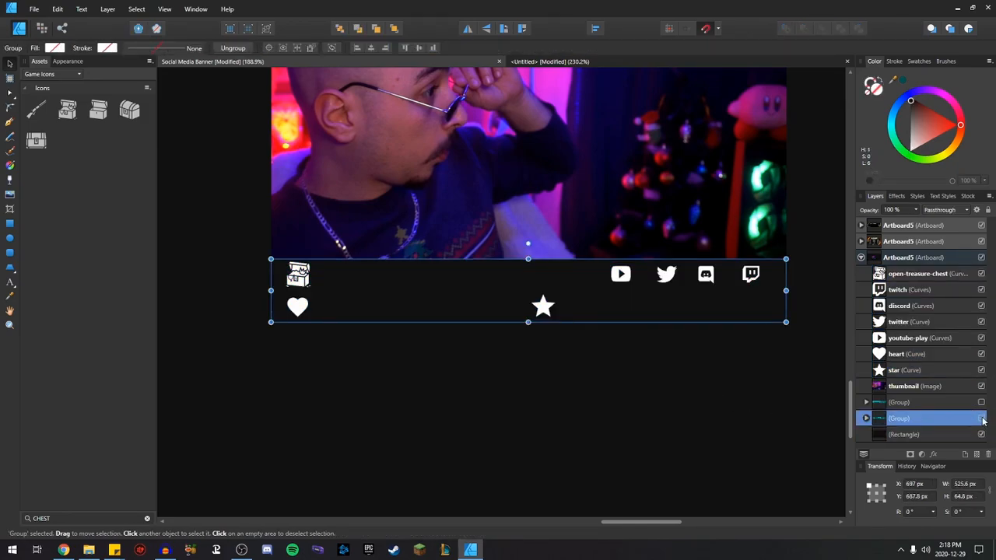
pyautogui.click(982, 418)
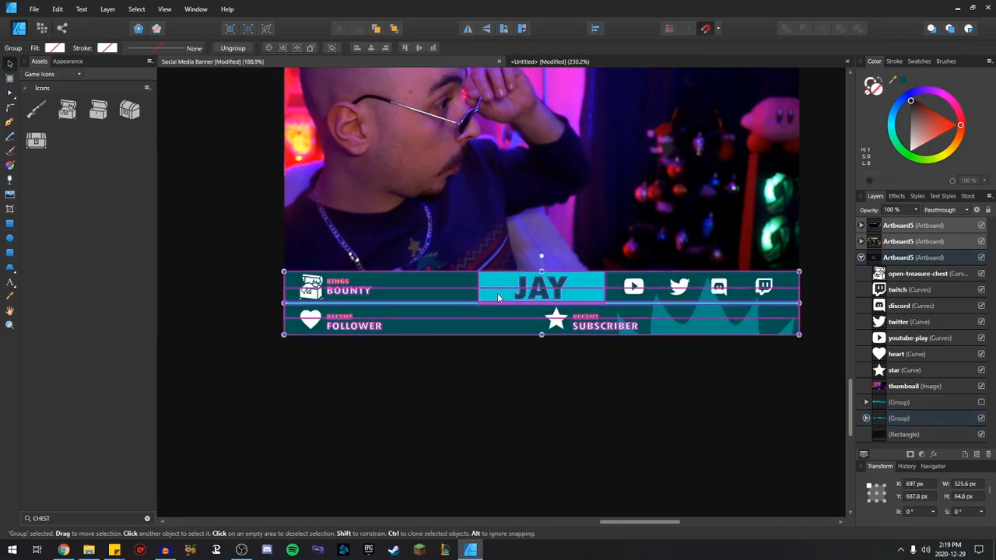
# - Extend the cyan bar behind the central name to the banner's chest-icon end, making it about 327 px wide
pyautogui.click(483, 288)
pyautogui.moveTo(477, 288); pyautogui.dragTo(279, 293)
pyautogui.scroll(8, 284, 293)
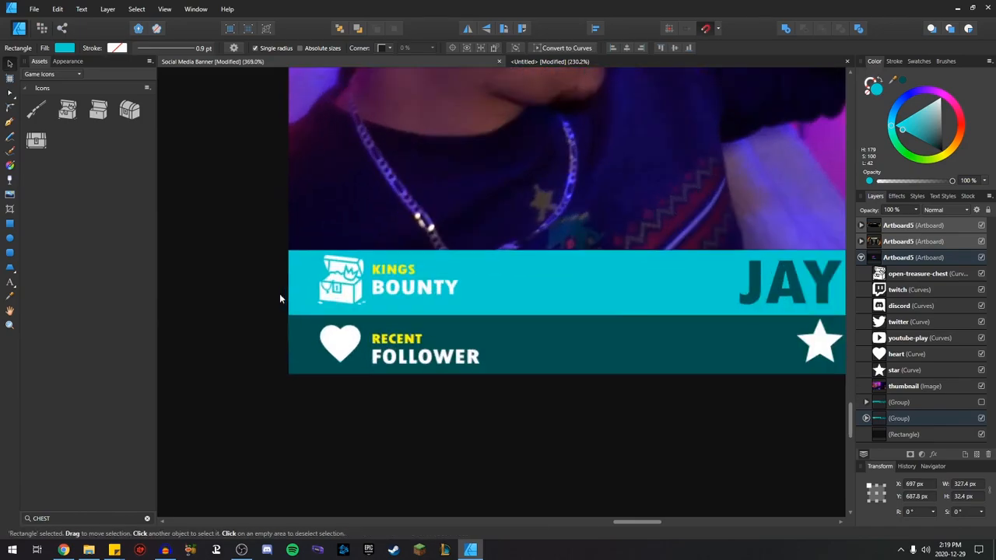
# - Recolour the KINGS and BOUNTY text lines with the saved dark teal
pyautogui.doubleClick(436, 250)
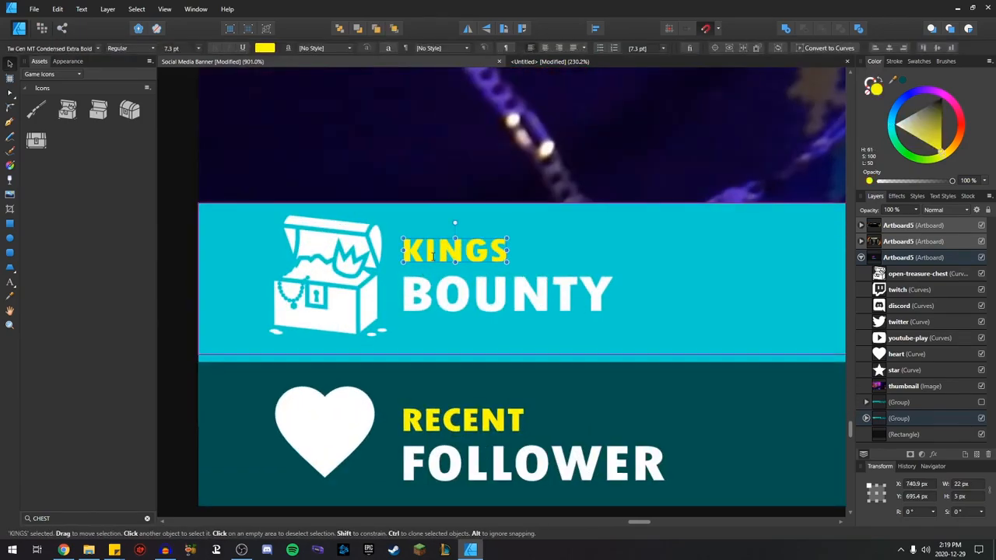
pyautogui.doubleClick(481, 304)
pyautogui.click(904, 82)
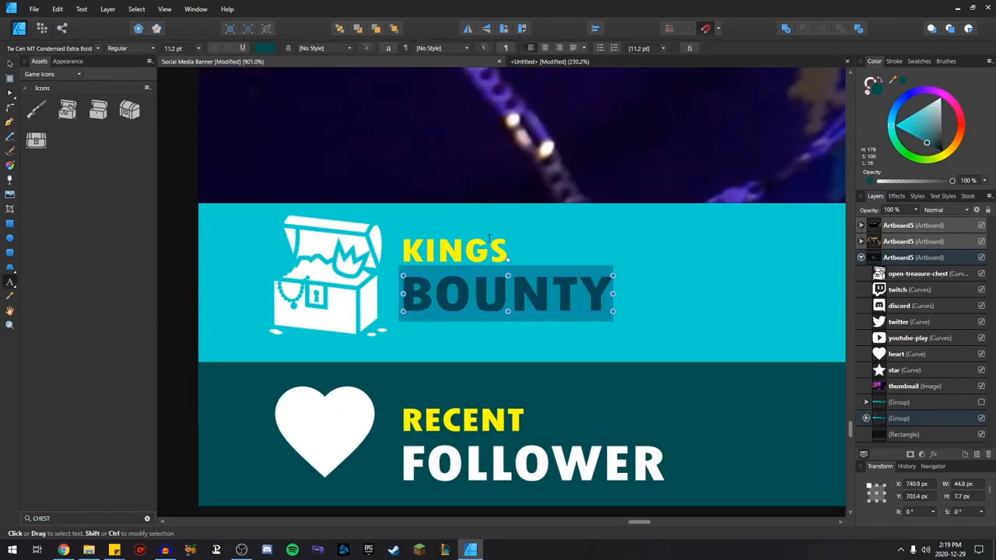
pyautogui.doubleClick(462, 251)
pyautogui.click(903, 81)
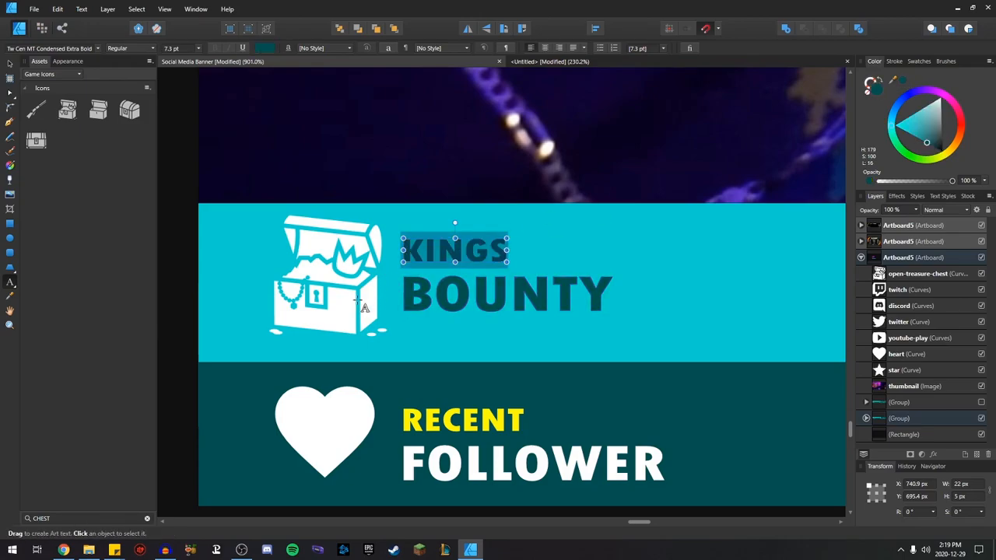
# - Apply the same dark teal to the open treasure chest icon
pyautogui.click(918, 274)
pyautogui.click(903, 82)
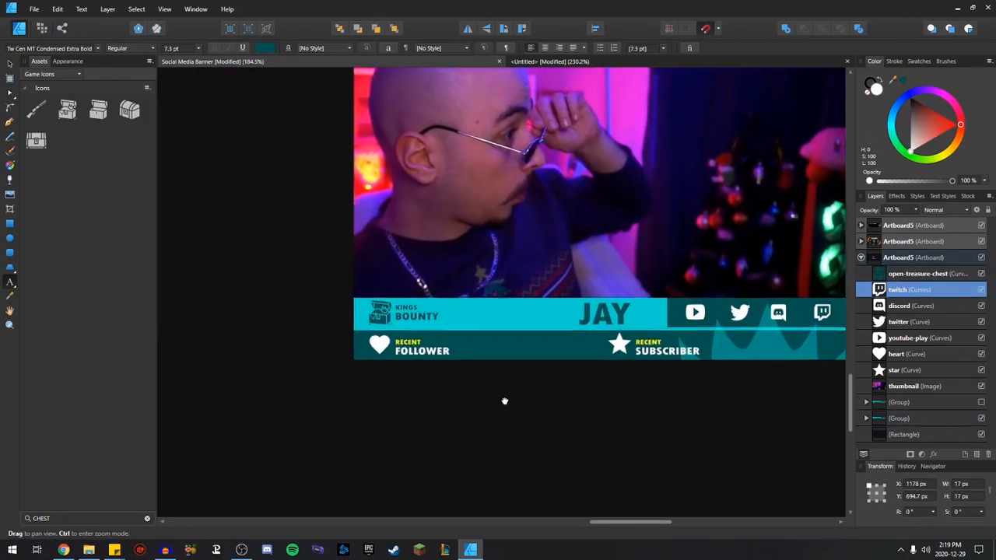
pyautogui.moveTo(505, 403); pyautogui.dragTo(474, 386)
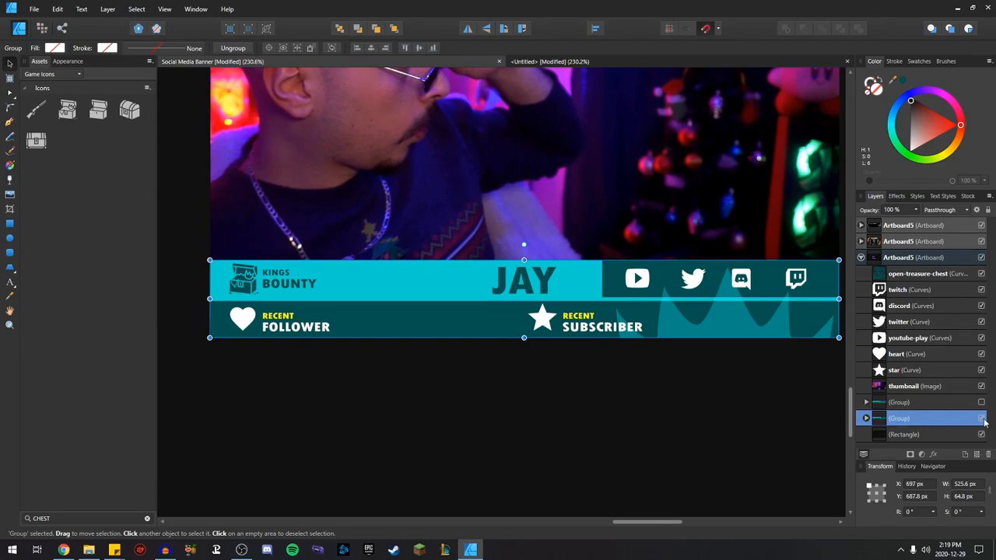
# - Toggle the visible banner group off and on to check its contents, and add all seven icon layers to the selection
pyautogui.click(981, 419)
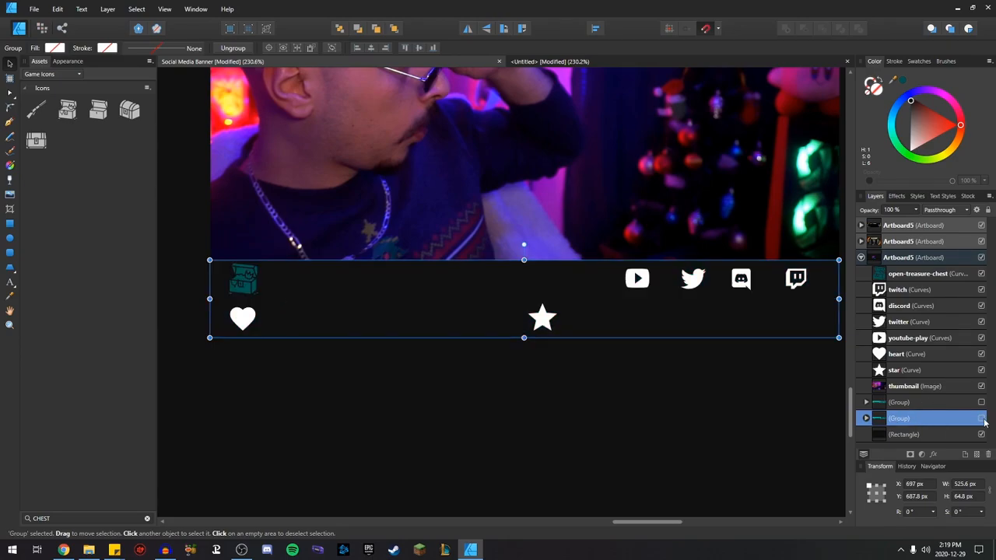
pyautogui.click(982, 419)
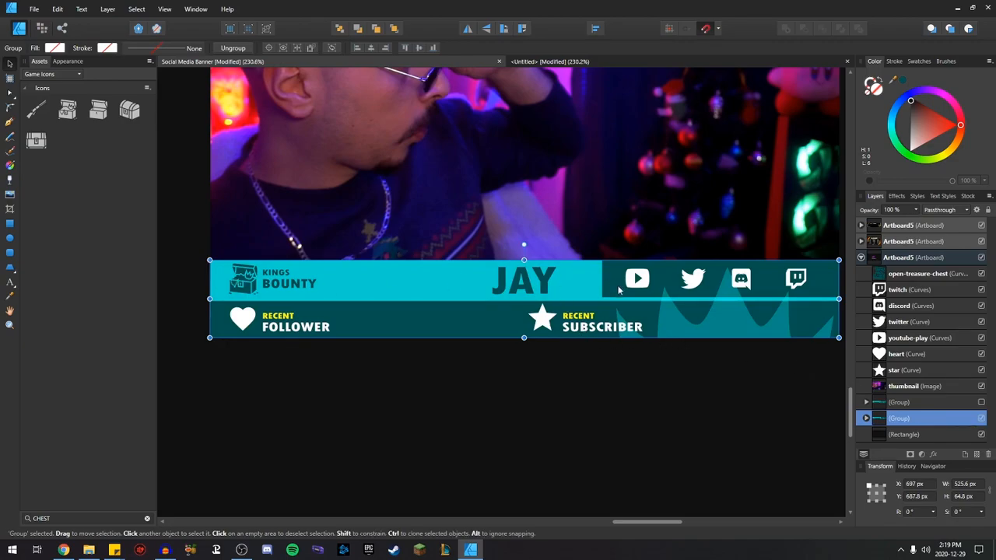
pyautogui.click(982, 418)
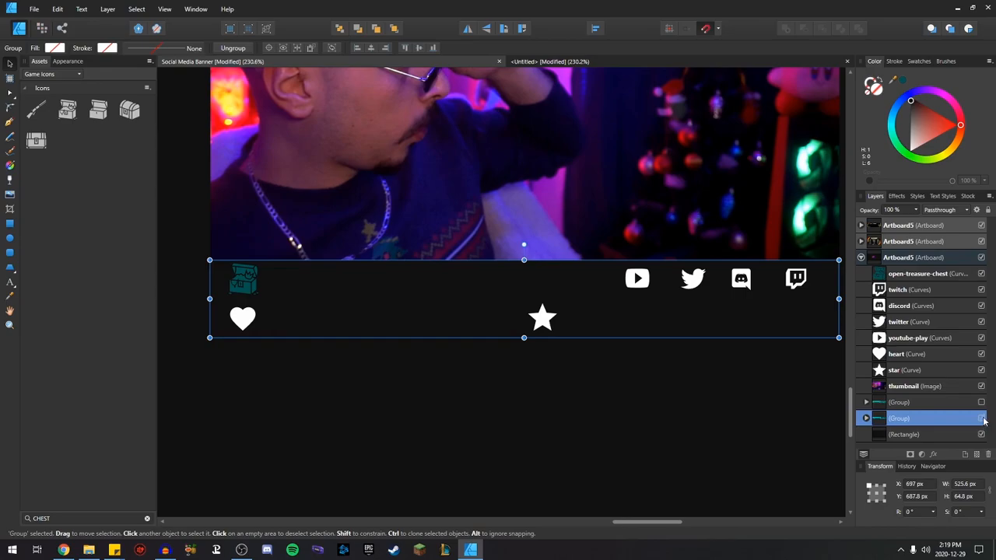
pyautogui.click(982, 419)
pyautogui.keyDown('ctrl'); pyautogui.click(946, 372); pyautogui.keyUp('ctrl')
pyautogui.keyDown('shift'); pyautogui.click(921, 274); pyautogui.keyUp('shift')
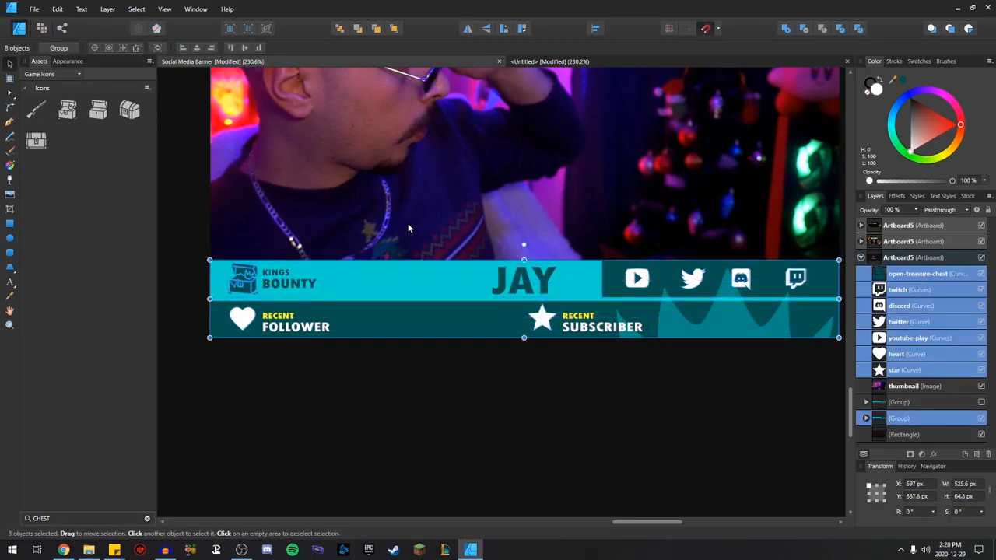
# - Switch to the untitled document that holds only the banner and choose PSD as its export format
pyautogui.click(33, 10)
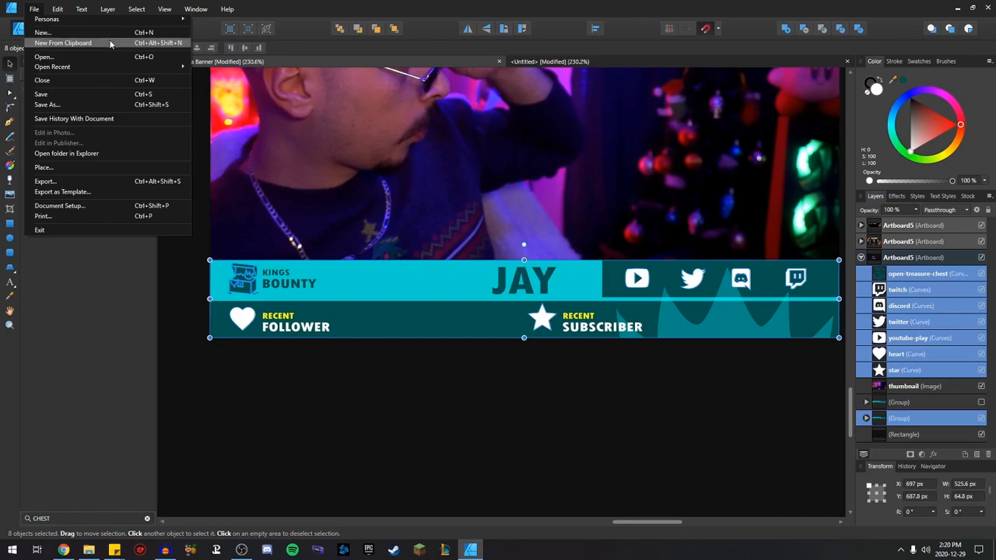
pyautogui.click(540, 62)
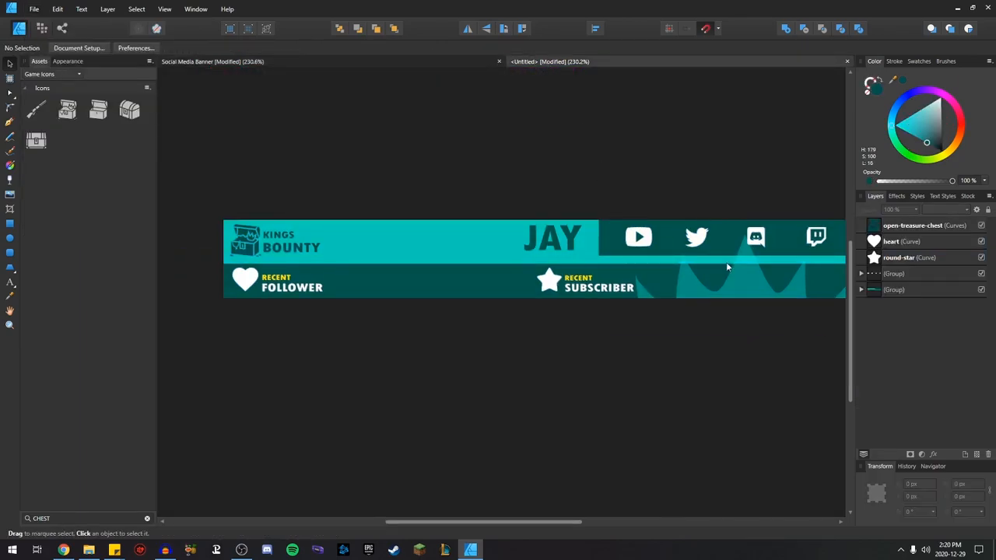
pyautogui.moveTo(752, 329); pyautogui.dragTo(722, 322)
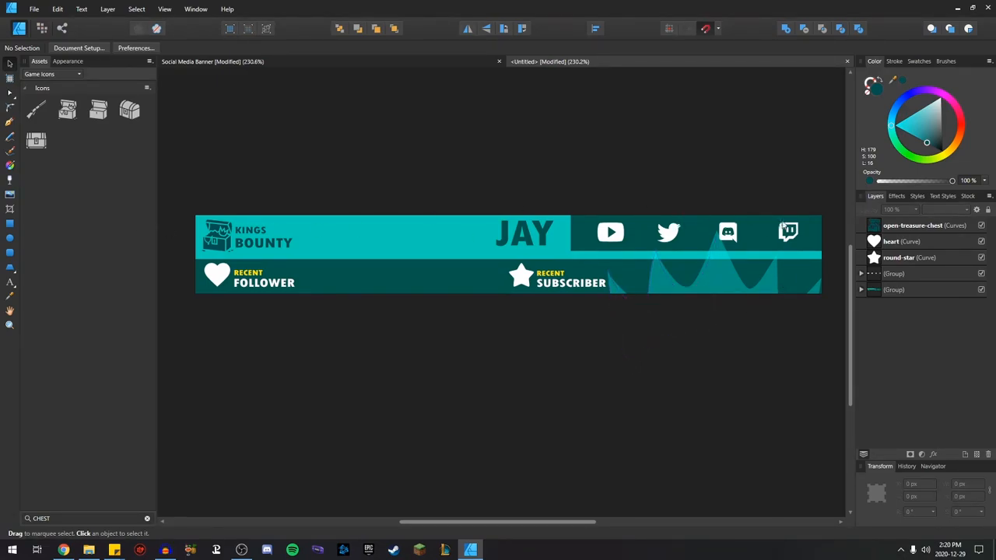
pyautogui.click(35, 12)
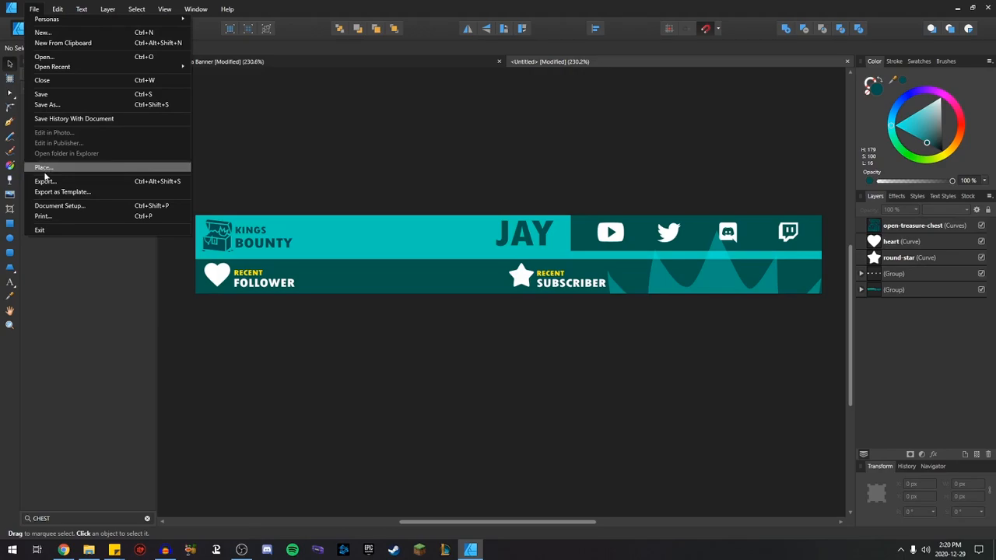
pyautogui.click(45, 182)
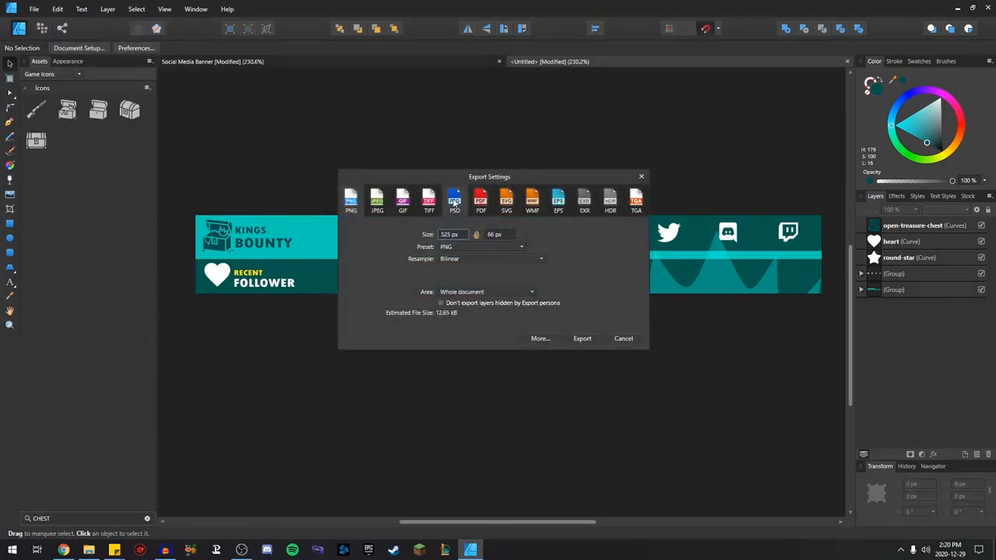
pyautogui.click(454, 201)
pyautogui.click(351, 202)
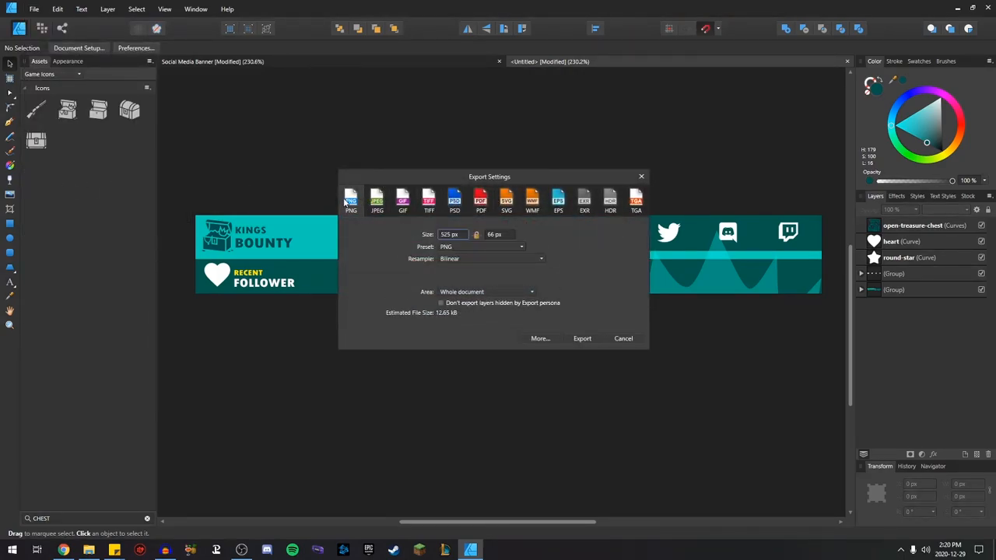
pyautogui.click(459, 201)
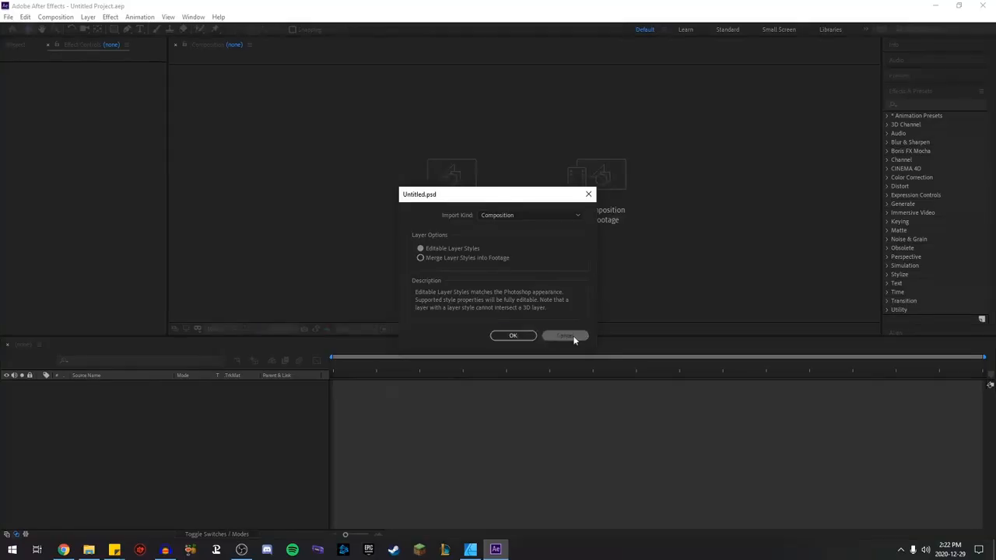
# - In After Effects, import Untitled.psd as a Composition with editable layer styles
pyautogui.click(567, 336)
pyautogui.moveTo(994, 226); pyautogui.dragTo(135, 425)
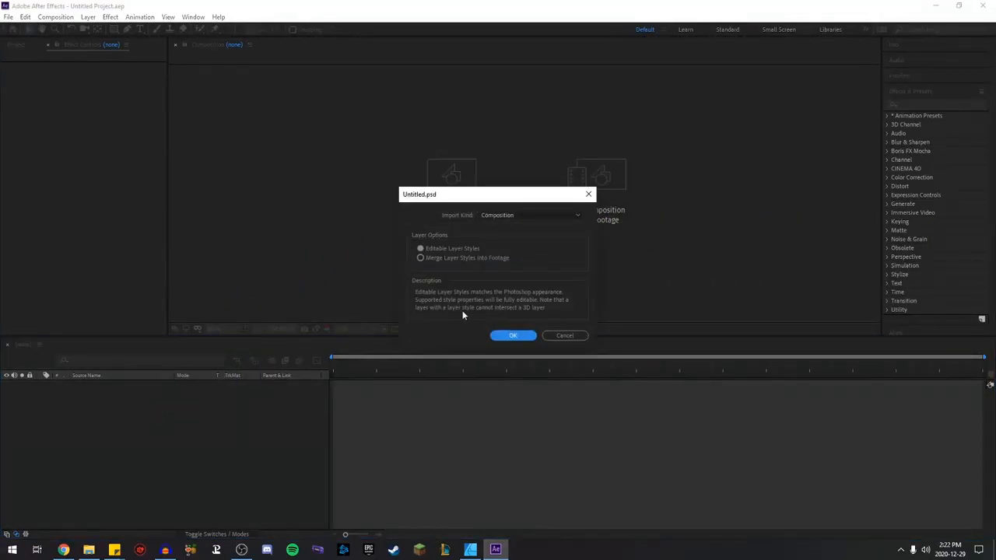
pyautogui.click(507, 217)
pyautogui.click(509, 237)
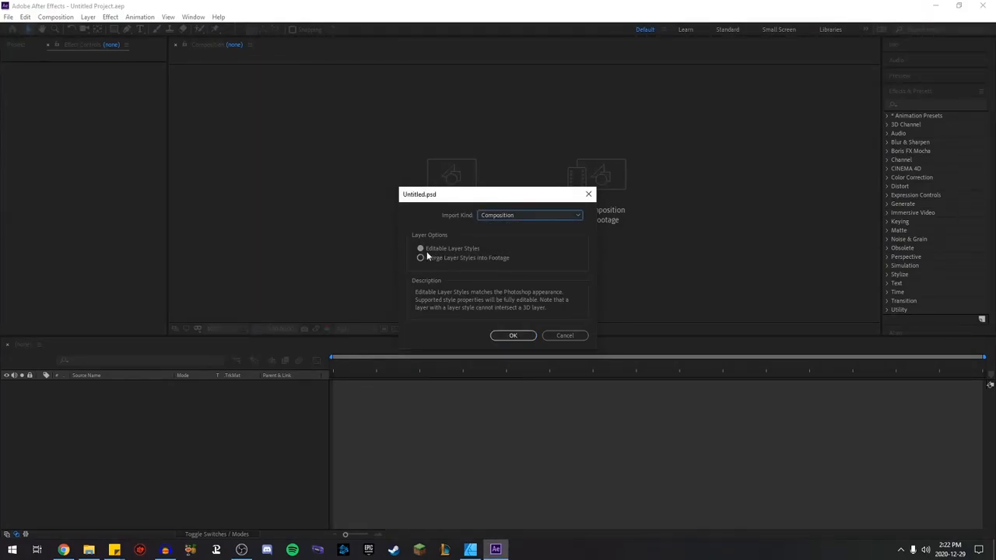
pyautogui.click(512, 335)
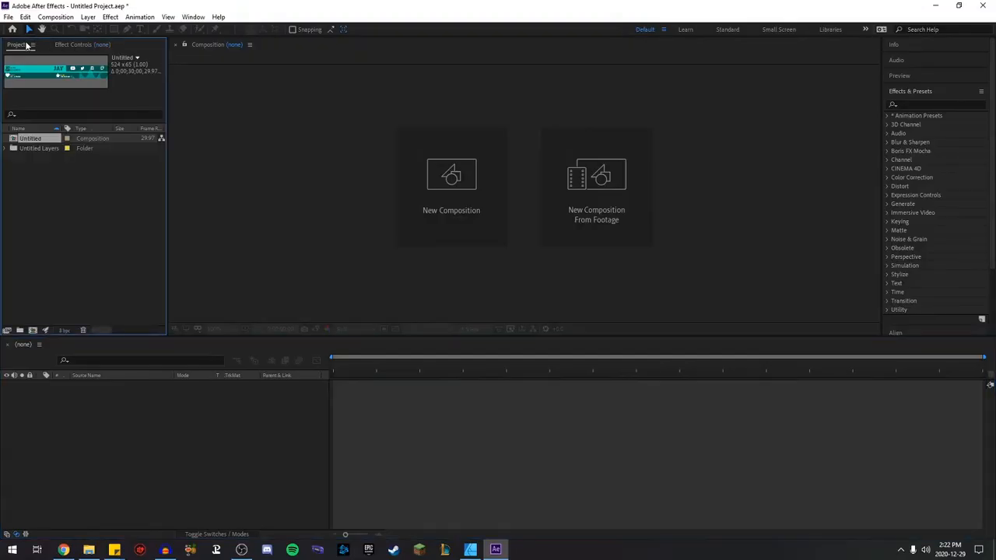
# - Open the Untitled composition, enlarge the preview, and toggle the heart and round-star layers to identify them
pyautogui.doubleClick(13, 142)
pyautogui.click(7, 385)
pyautogui.click(6, 384)
pyautogui.press('.')
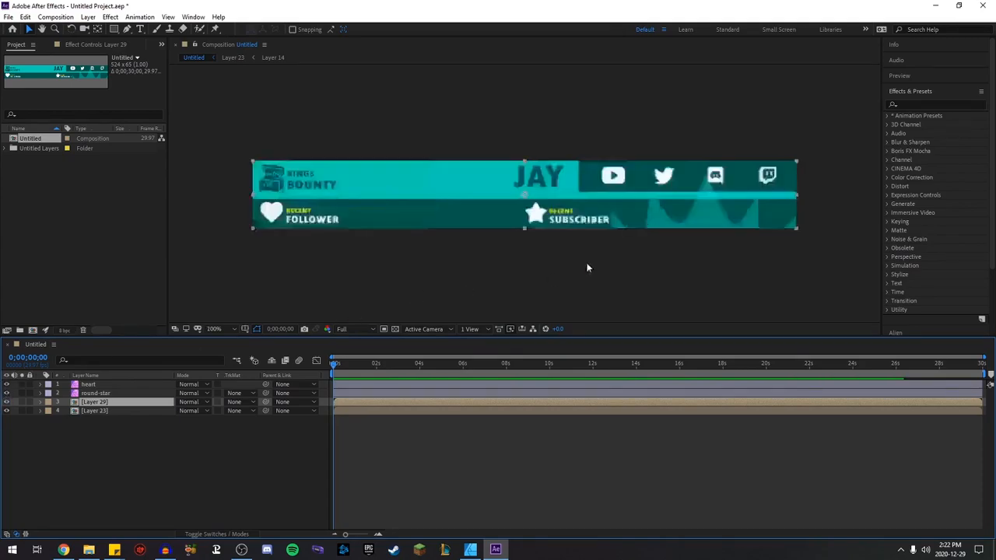
pyautogui.click(6, 393)
pyautogui.click(6, 393)
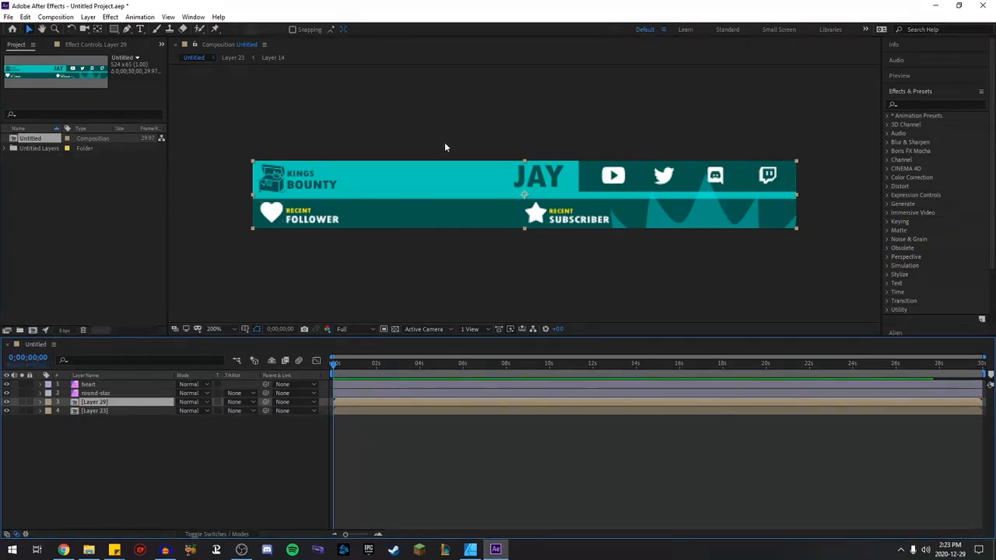
# - Toggle the visibility of Layer 29 and Layer 23 to check which banner parts each one contains
pyautogui.click(80, 434)
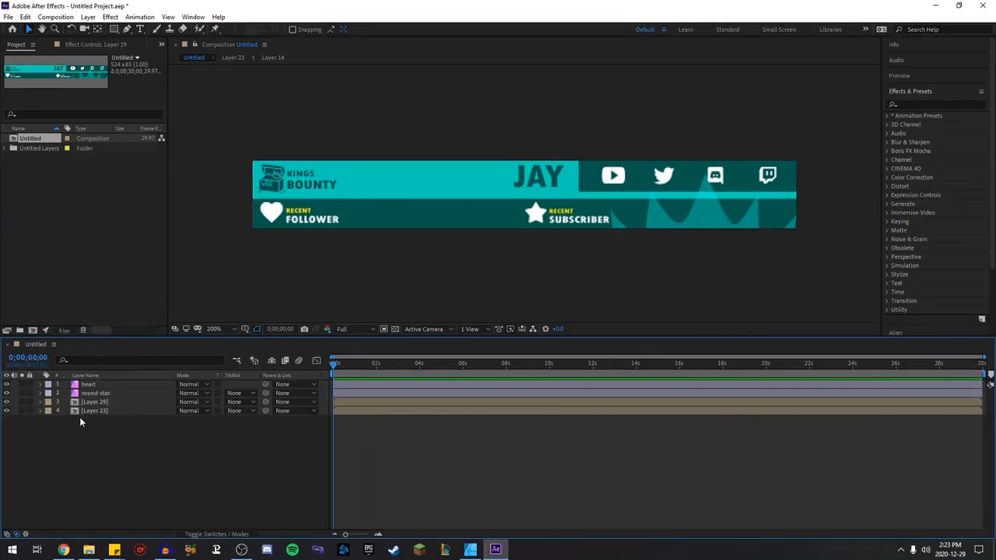
pyautogui.click(4, 402)
pyautogui.click(5, 402)
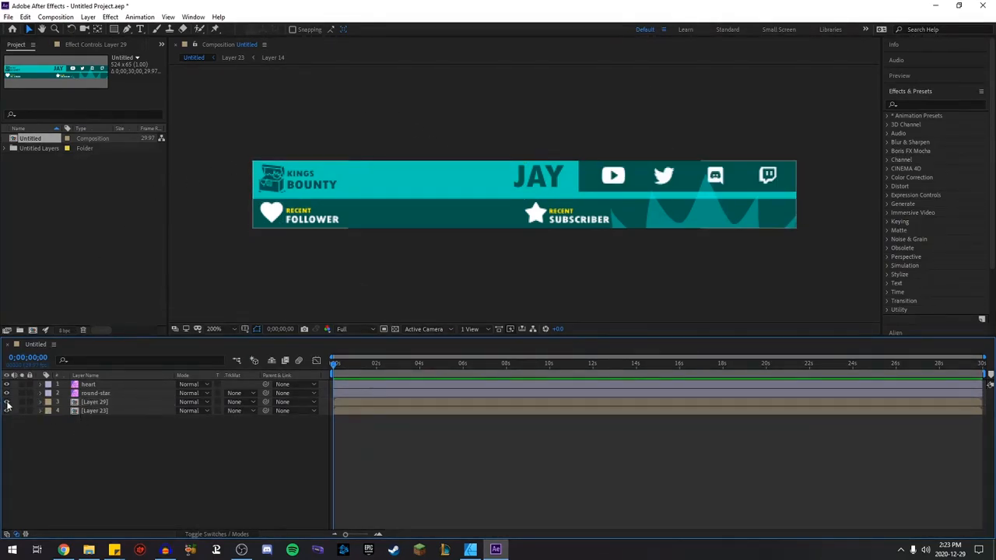
pyautogui.click(96, 405)
pyautogui.click(5, 411)
pyautogui.click(4, 411)
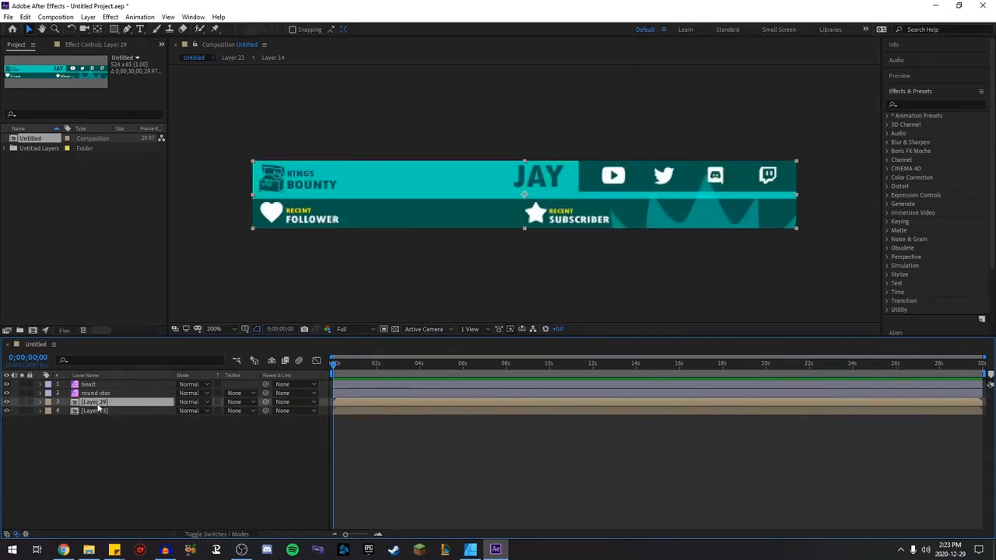
pyautogui.click(5, 402)
pyautogui.click(5, 402)
# - Open the Layer 29 composition and add the streamer's handle as 29 px text above the social icons
pyautogui.doubleClick(98, 402)
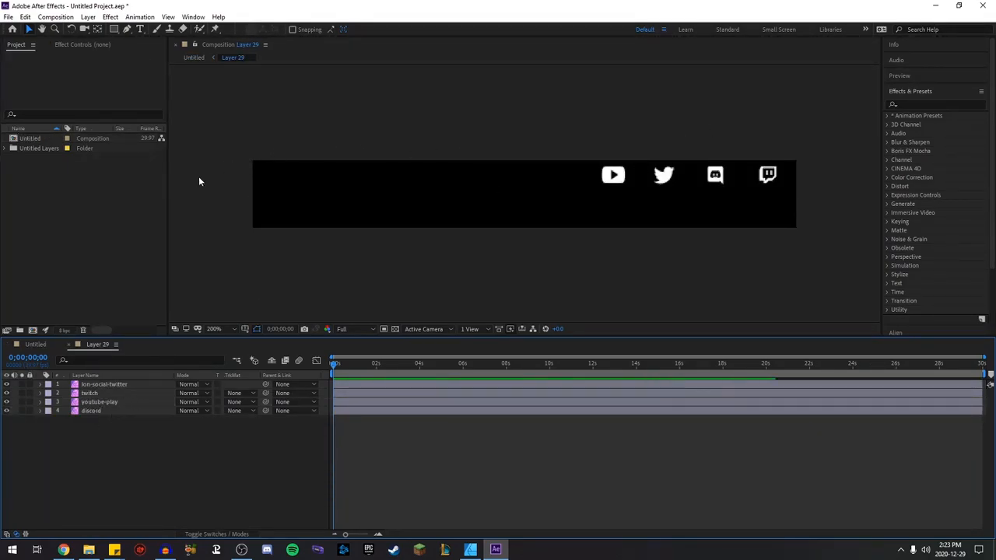
pyautogui.hotkey('ctrl', 't')
pyautogui.click(607, 145)
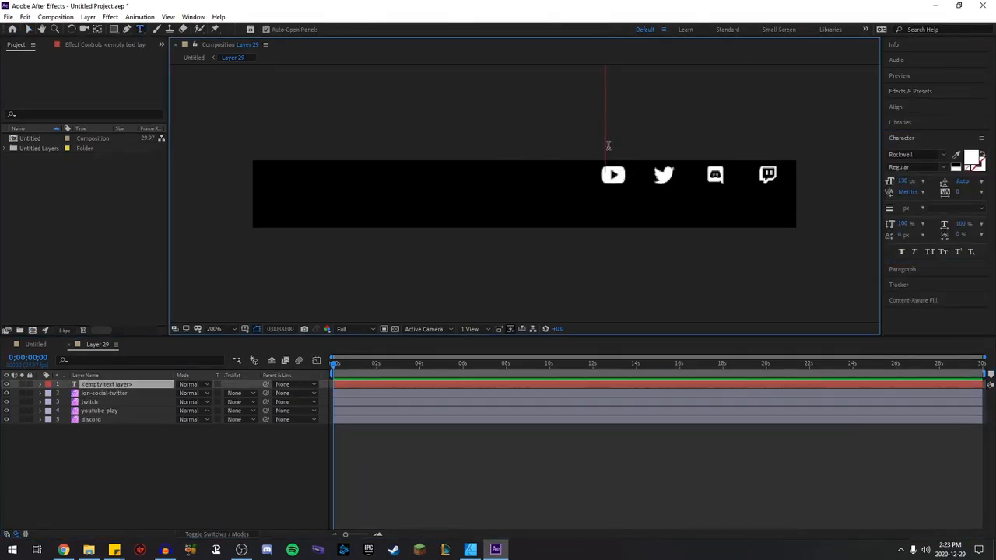
pyautogui.write('JAYHILANEH')
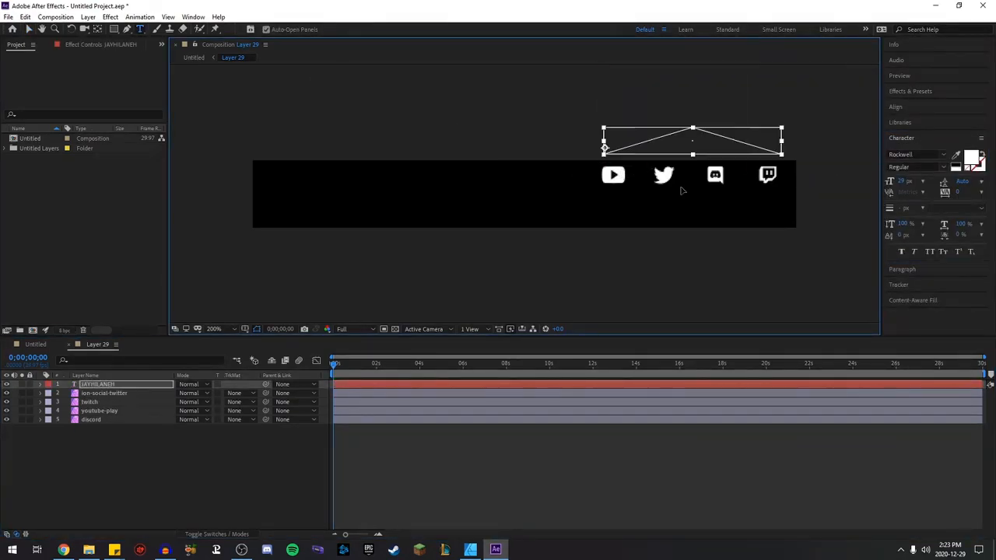
pyautogui.hotkey('ctrl', 'a')
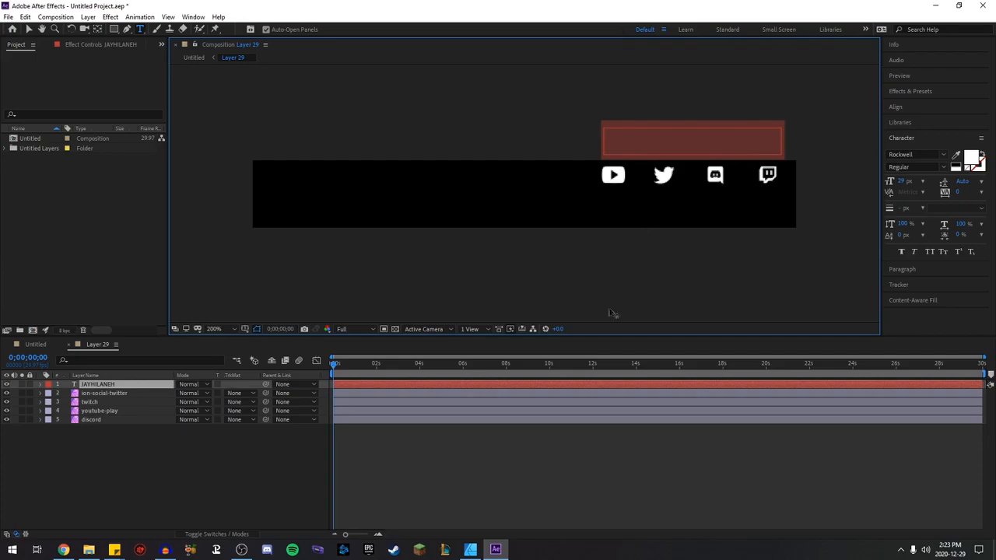
pyautogui.click(577, 469)
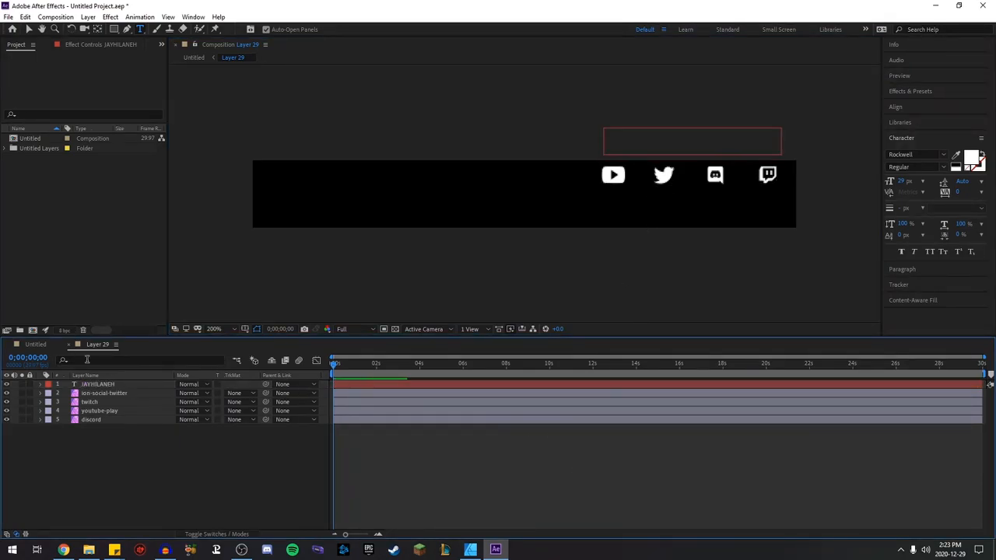
# - Set a starting Position keyframe on the youtube-play layer at 0;00;00;00
pyautogui.click(93, 411)
pyautogui.press('v')
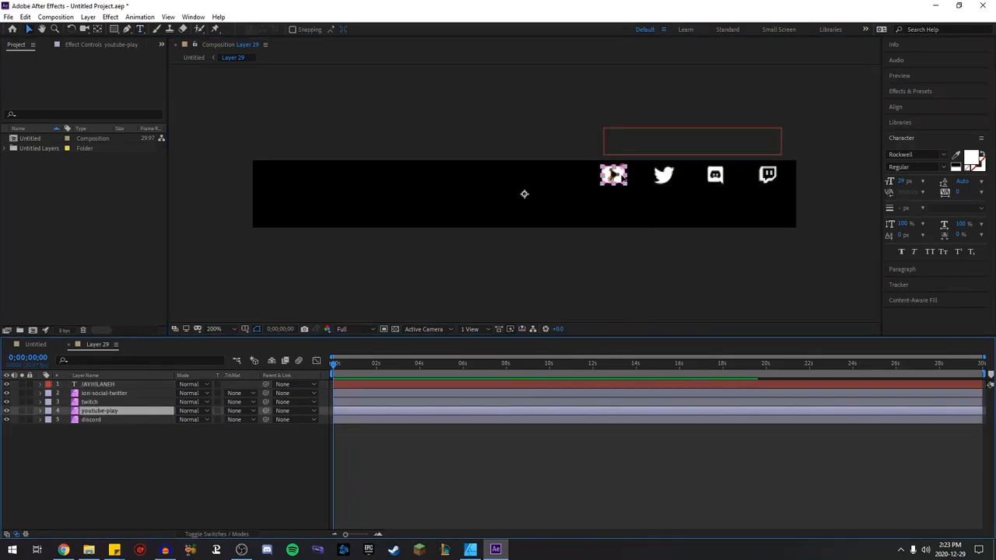
pyautogui.press('p')
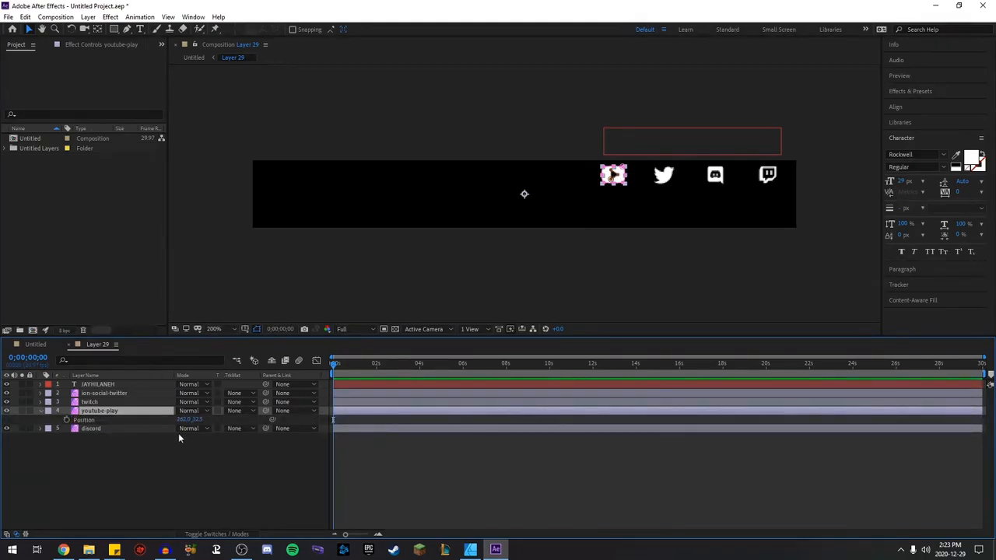
pyautogui.click(67, 419)
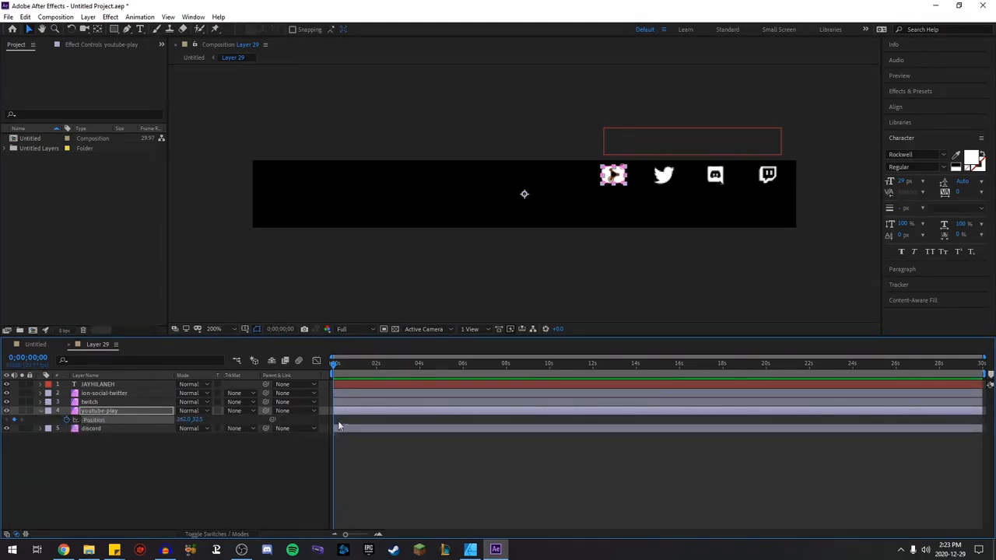
pyautogui.moveTo(334, 422)
pyautogui.press('capslock')
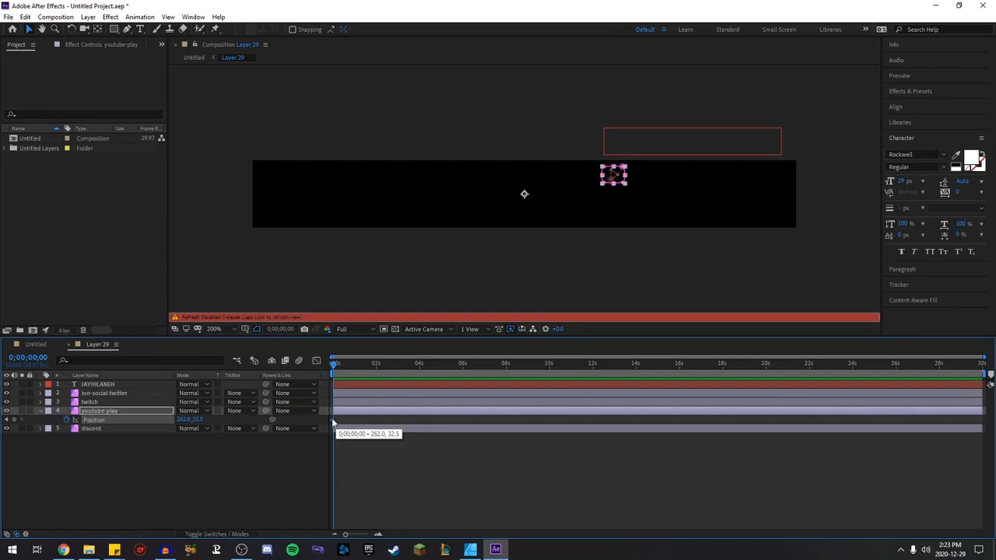
pyautogui.press('capslock')
# - At 0;00;00;29, move the youtube-play icon straight down to Position 262.0, 63.5 to add its second keyframe
pyautogui.click(419, 368)
pyautogui.moveTo(420, 369); pyautogui.dragTo(354, 368)
pyautogui.click(613, 176)
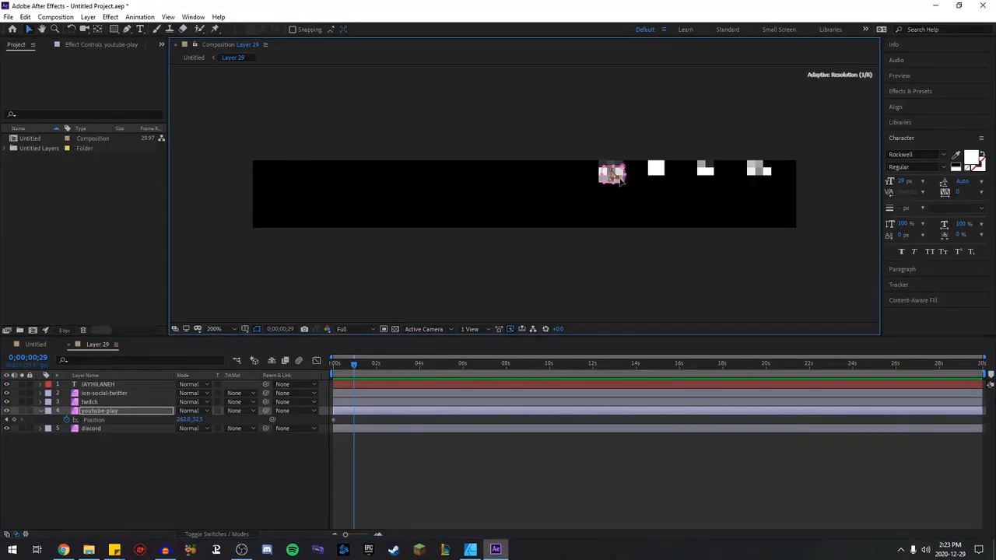
pyautogui.press('.')
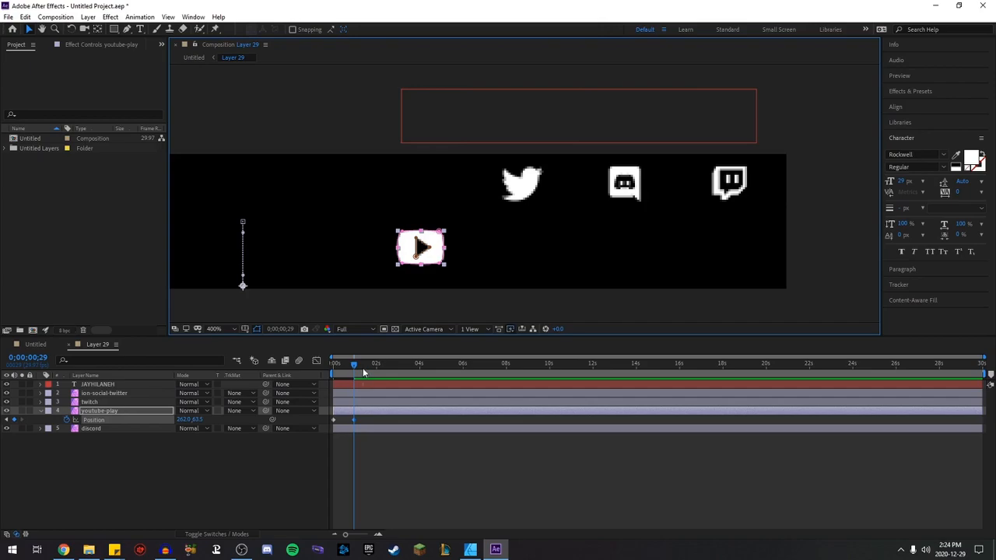
# - Place youtube-play below discord in the layer stack, parent the handle text and other icons to it, and preview the motion
pyautogui.press('Home')
pyautogui.moveTo(105, 409); pyautogui.dragTo(102, 445)
pyautogui.click(101, 410)
pyautogui.keyDown('shift'); pyautogui.click(109, 386); pyautogui.keyUp('shift')
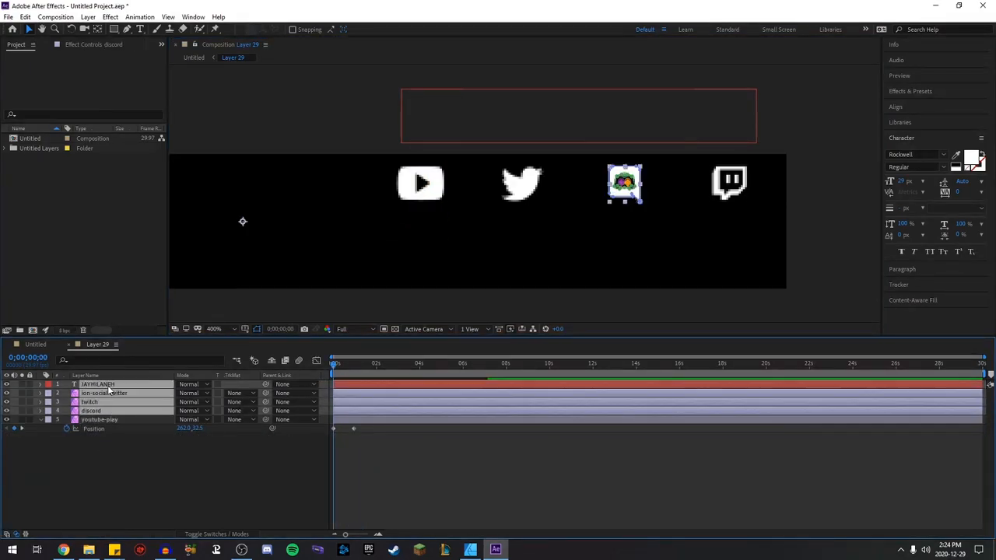
pyautogui.moveTo(268, 386); pyautogui.dragTo(154, 420)
pyautogui.click(259, 500)
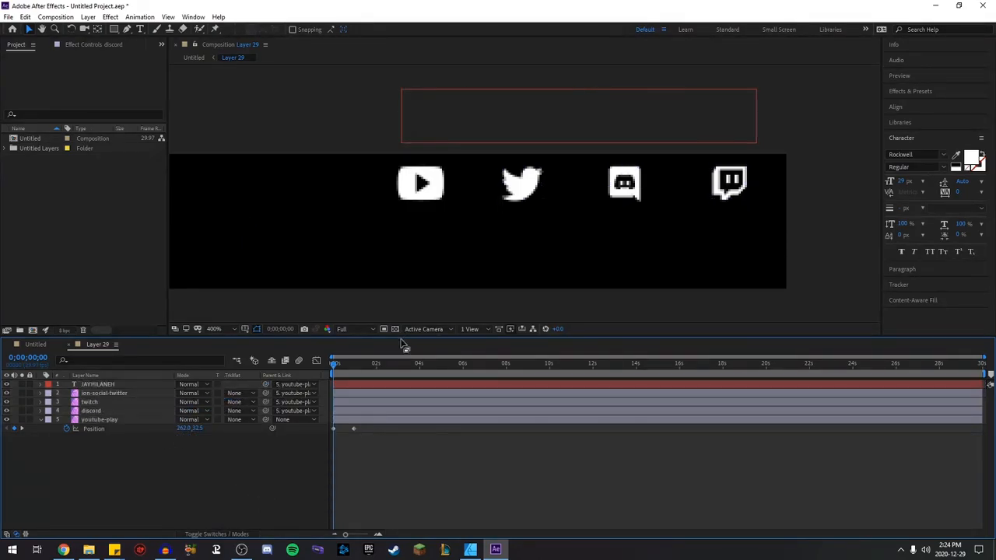
pyautogui.press('space')
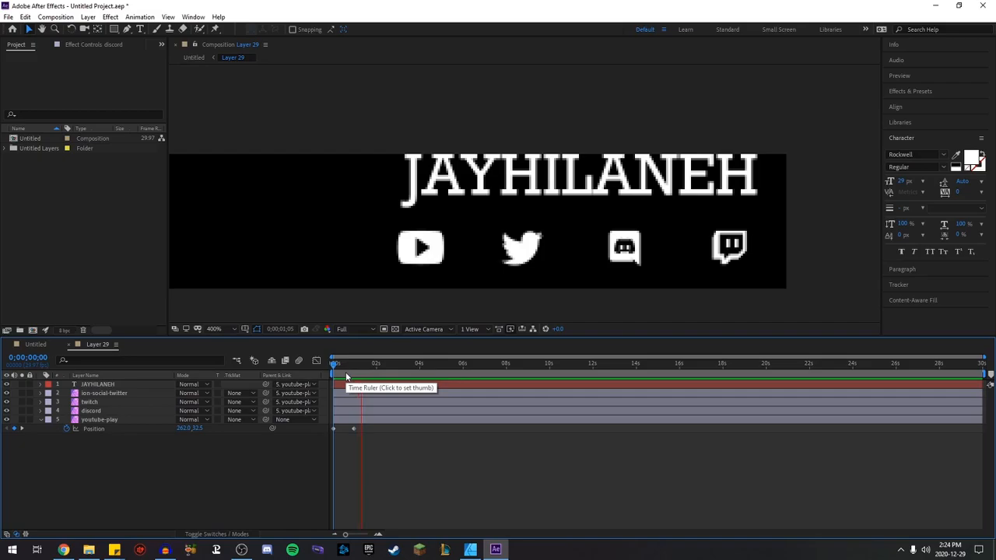
# - Change the streamer's handle text to Tw Cen MT Condensed Bold at 35 px
pyautogui.click(370, 378)
pyautogui.click(97, 384)
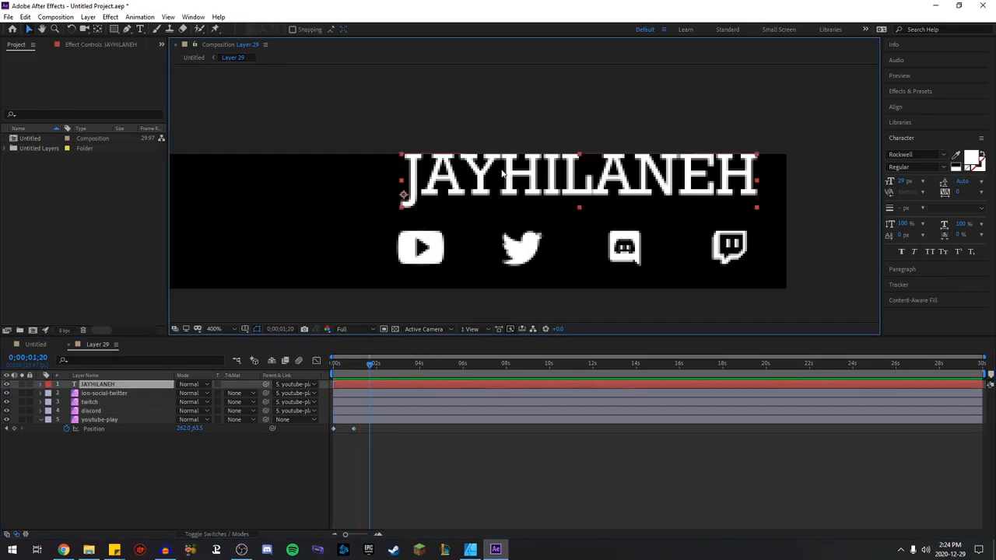
pyautogui.doubleClick(97, 385)
pyautogui.click(914, 155)
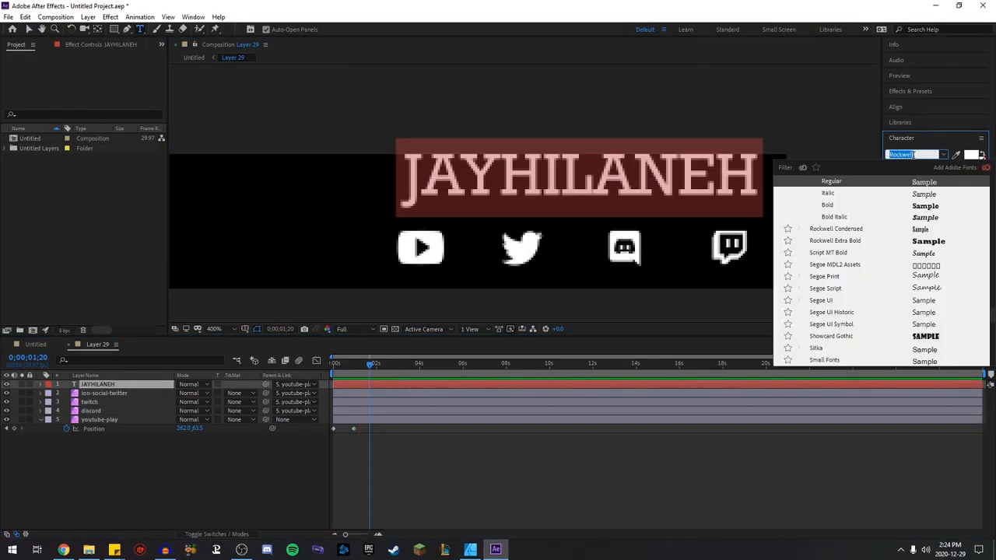
pyautogui.write('tw')
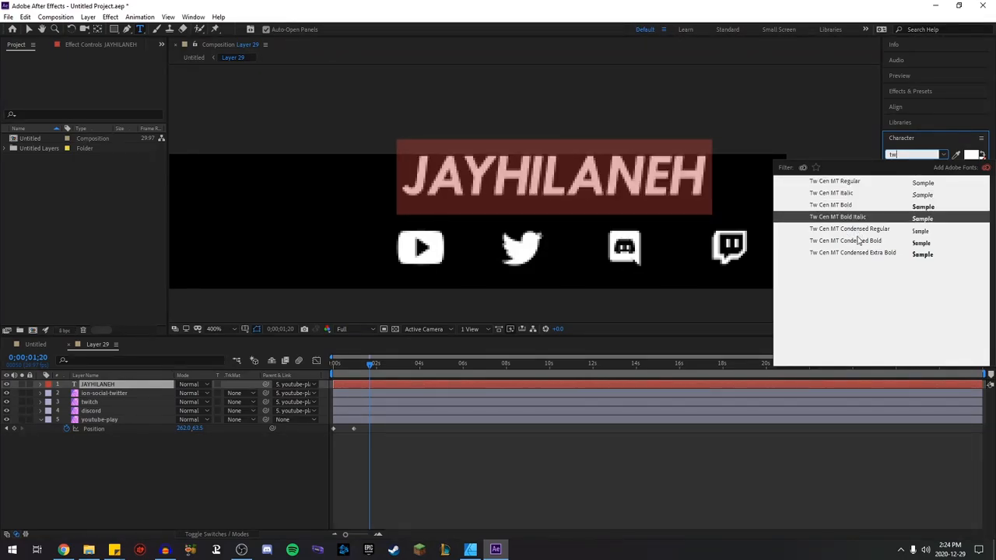
pyautogui.click(859, 240)
# - At the first frame, nudge the handle text down to just above the banner edge and preview the slide-in
pyautogui.moveTo(354, 372); pyautogui.dragTo(333, 372)
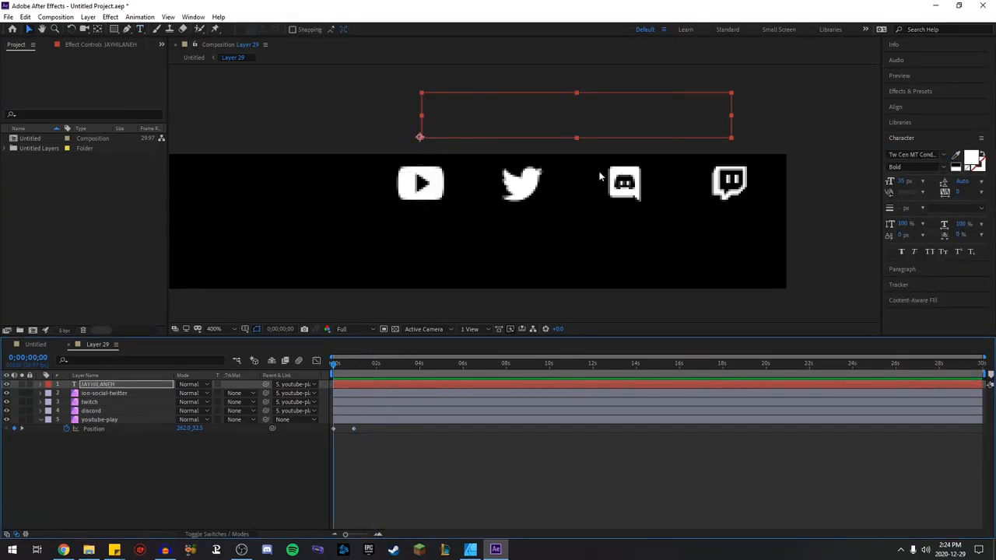
pyautogui.moveTo(604, 127); pyautogui.dragTo(608, 135)
pyautogui.press('Down')
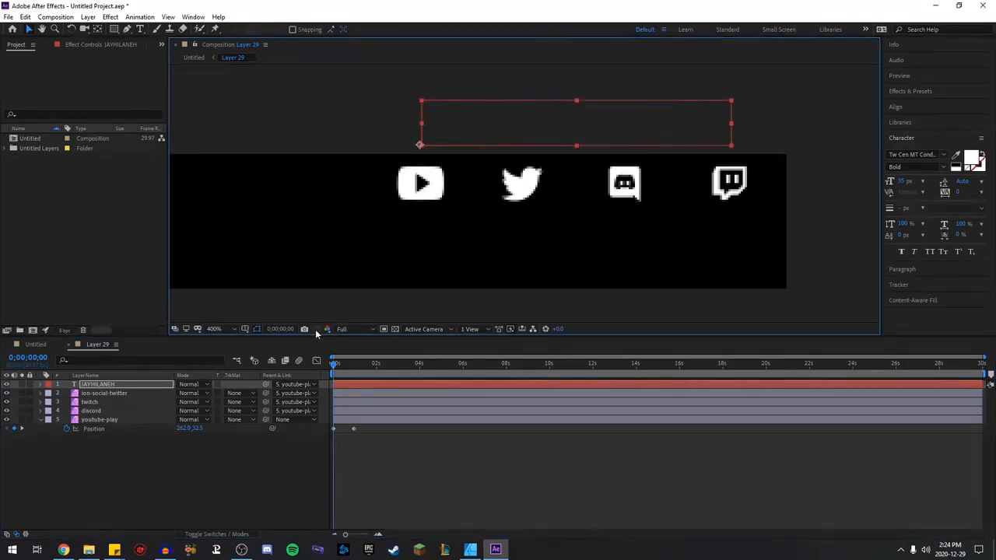
pyautogui.press('space')
pyautogui.press('space')
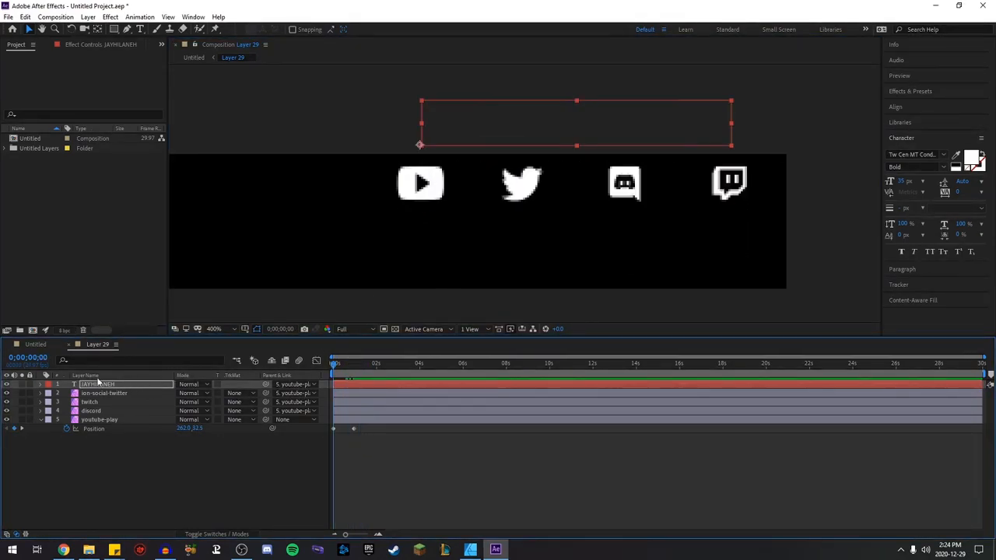
# - Preview the Untitled composition, frame the social icon area, and activate the Rectangle tool with Layer 29 selected
pyautogui.click(35, 344)
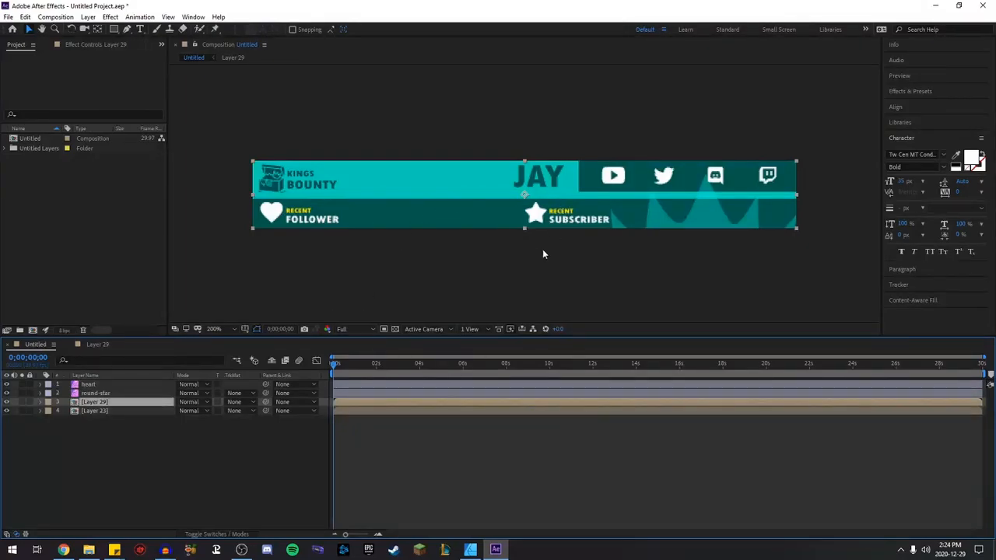
pyautogui.moveTo(333, 372)
pyautogui.mouseDown()
pyautogui.moveTo(363, 372)
pyautogui.moveTo(331, 372)
pyautogui.mouseUp()
pyautogui.scroll(1, 757, 184)
pyautogui.press('space')
pyautogui.moveTo(796, 179); pyautogui.dragTo(535, 188)
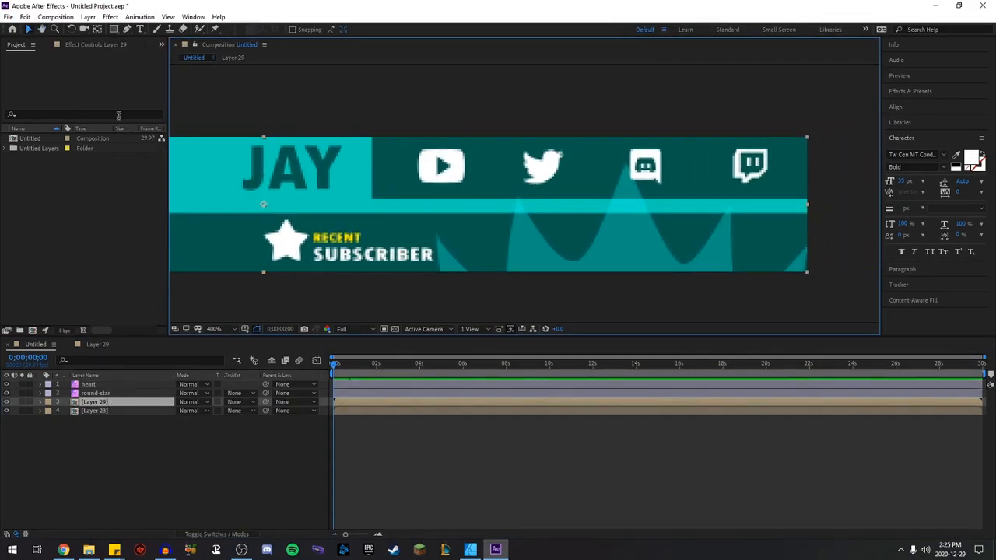
pyautogui.click(113, 29)
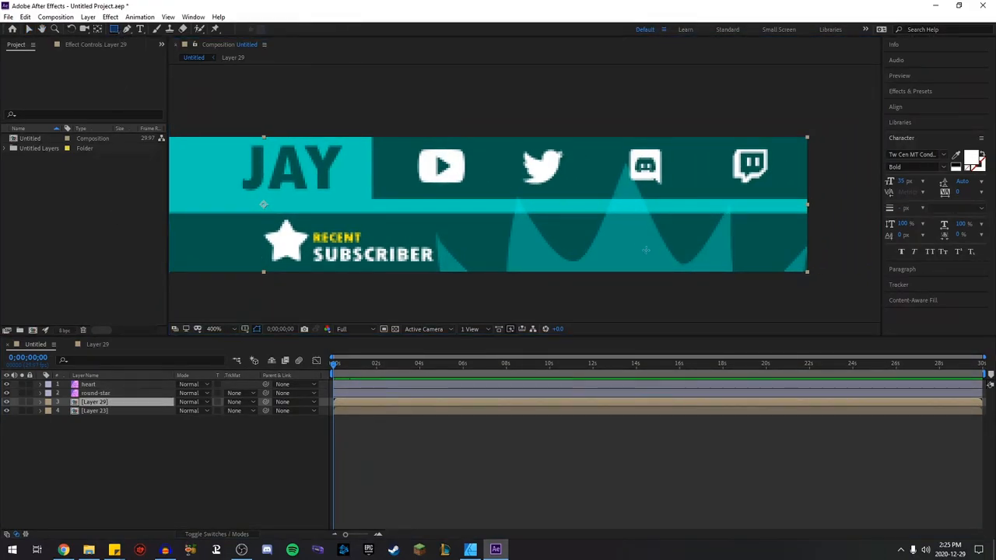